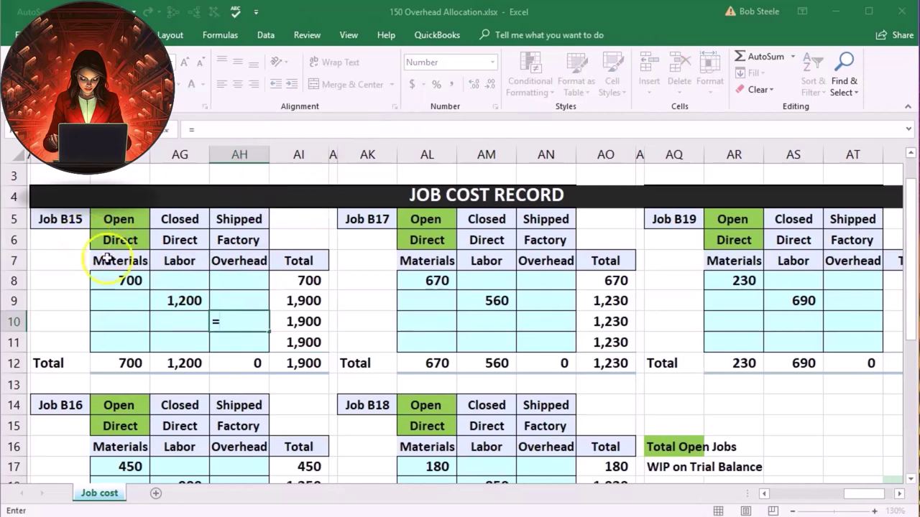
Complete Job B15's factory overhead formula in AH10 as its direct labor in AG9 multiplied by 1.6
left_click(193, 301)
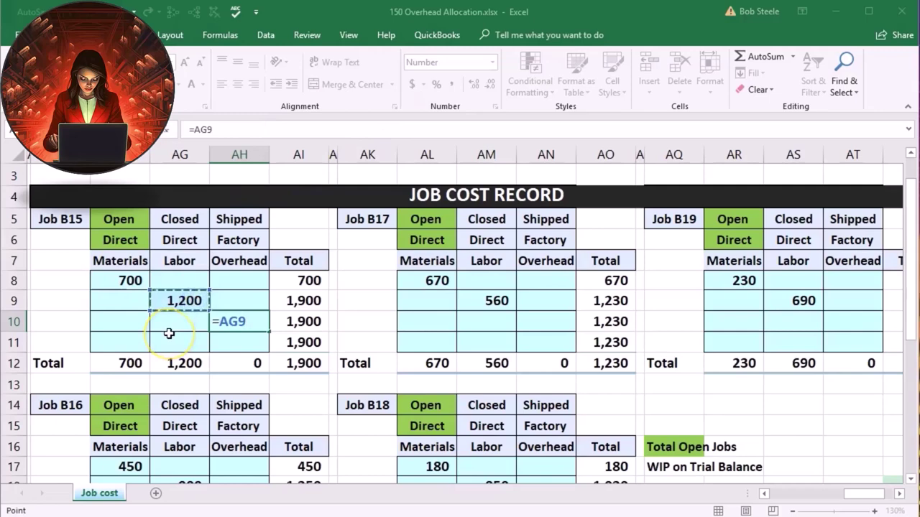
type("*1.6")
key("Return")
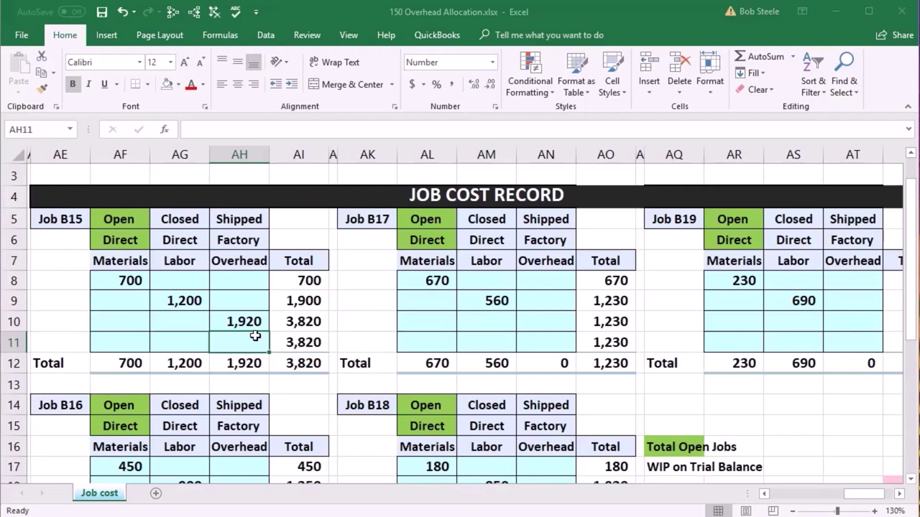
Calculate Job B16's factory overhead in AH19 as its direct labor in AG18 multiplied by 1.6
scroll(256, 337, "down", 2)
left_click(238, 377)
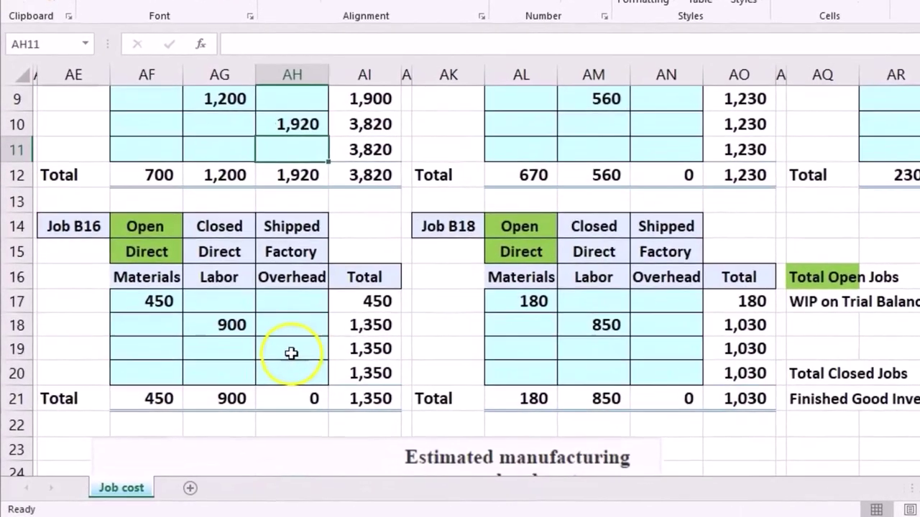
type("=")
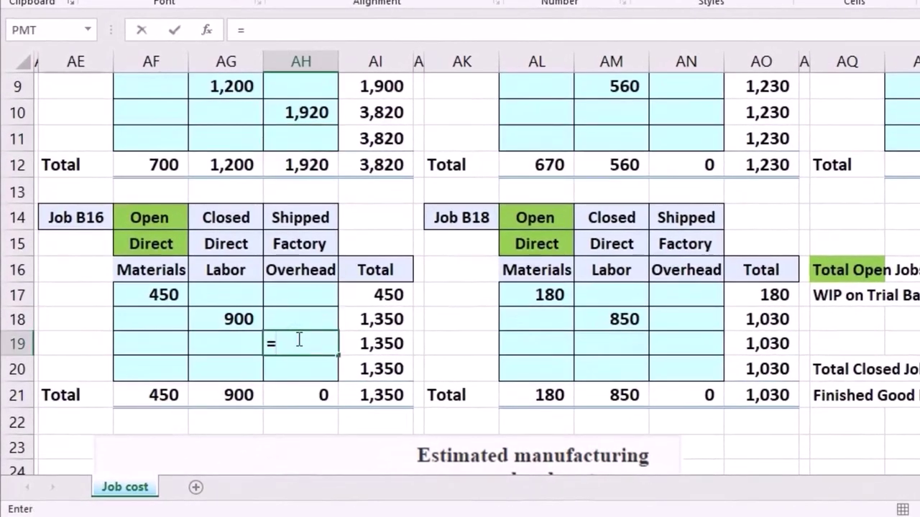
left_click(240, 319)
type("*1.6")
key("ctrl+Return")
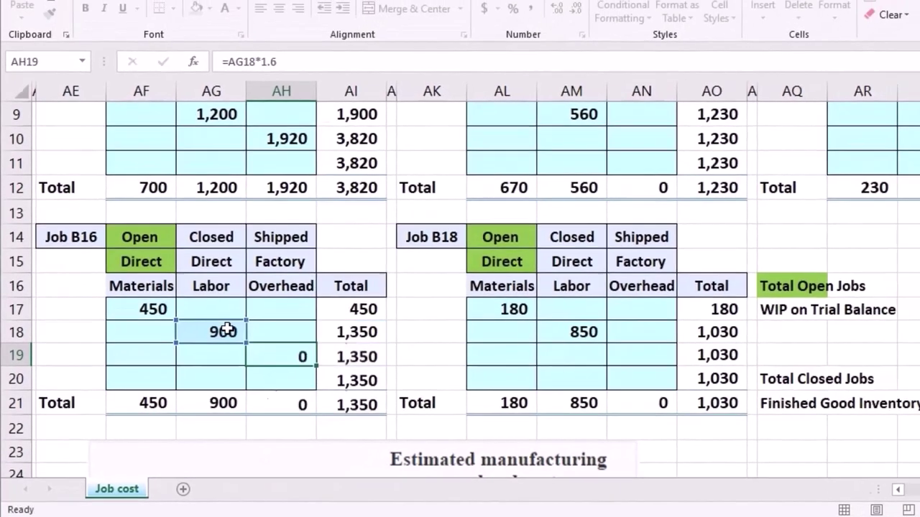
key("Return")
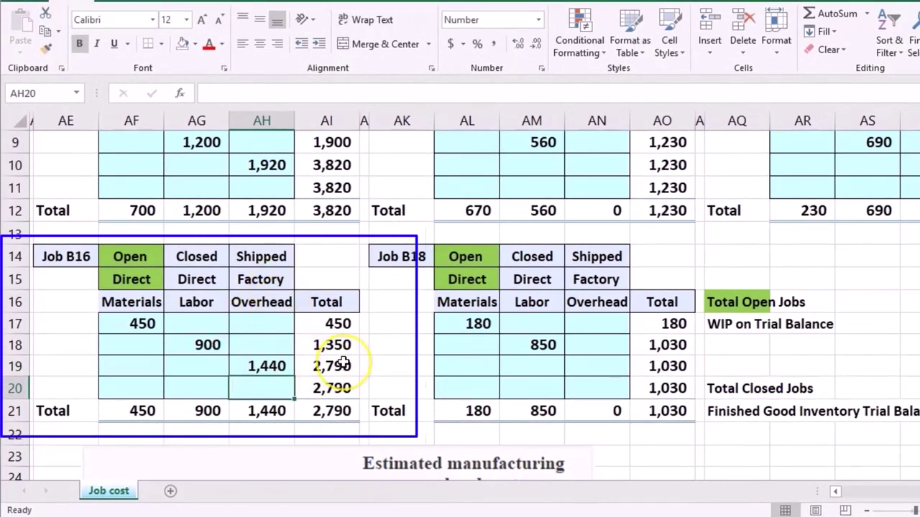
Calculate Job B17's factory overhead in AN10 as its direct labor in AM9 multiplied by 1.6
scroll(343, 364, "up", 1)
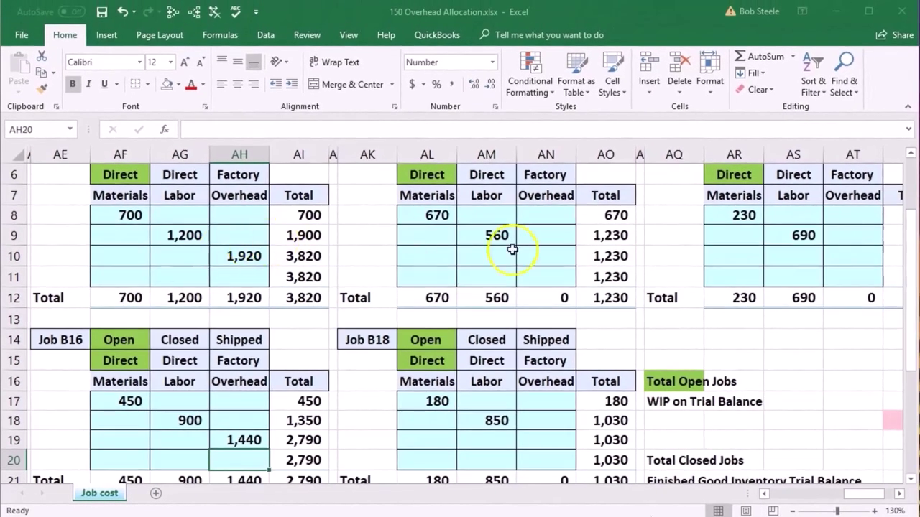
left_click(536, 249)
scroll(539, 251, "up", 1)
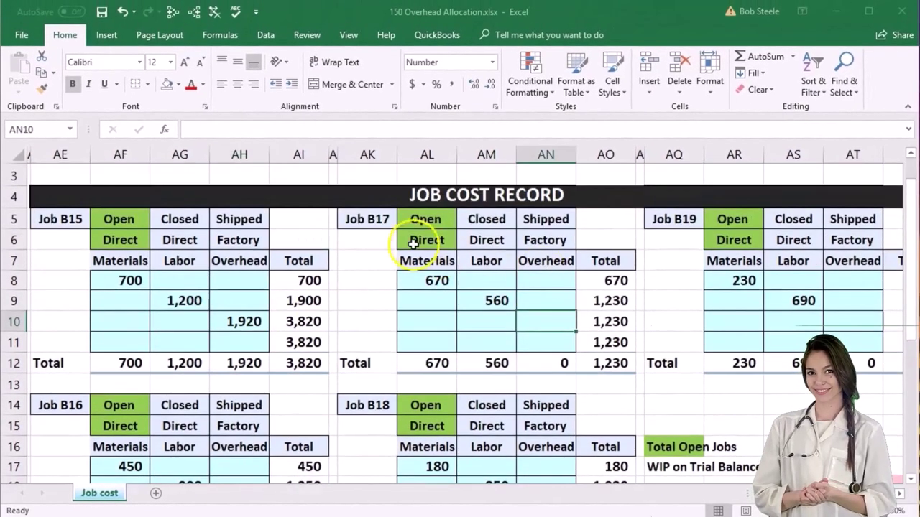
type("=")
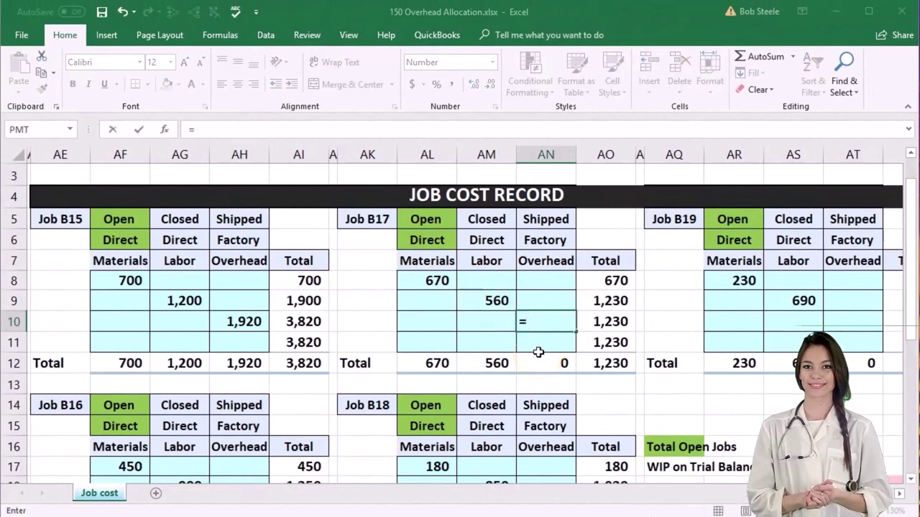
left_click(488, 296)
type("*1.6")
key("Return")
Calculate Job B18's factory overhead in AN19 as its direct labor in AM18 multiplied by 1.6
scroll(489, 296, "down", 1)
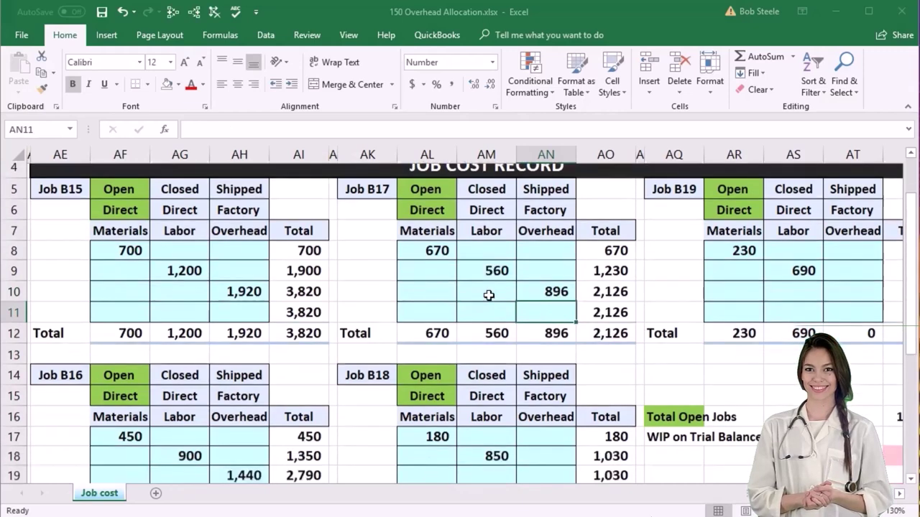
left_click(540, 440)
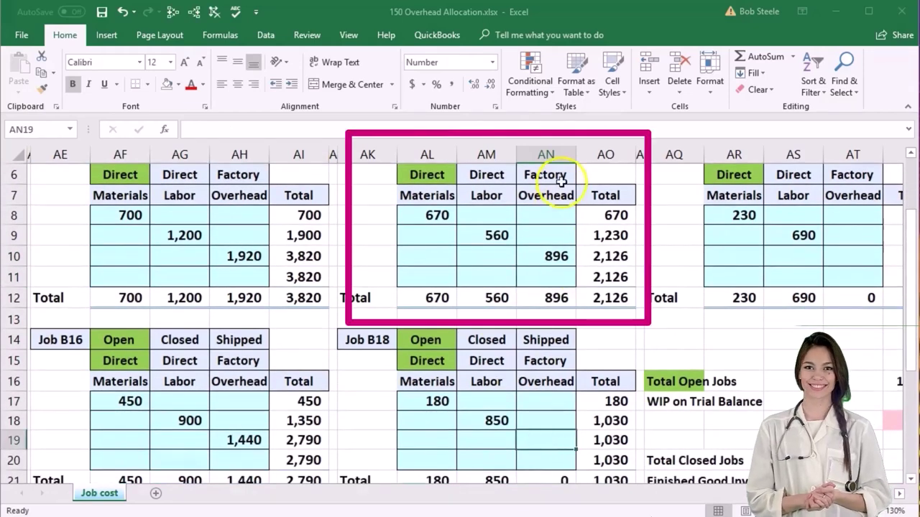
type("=")
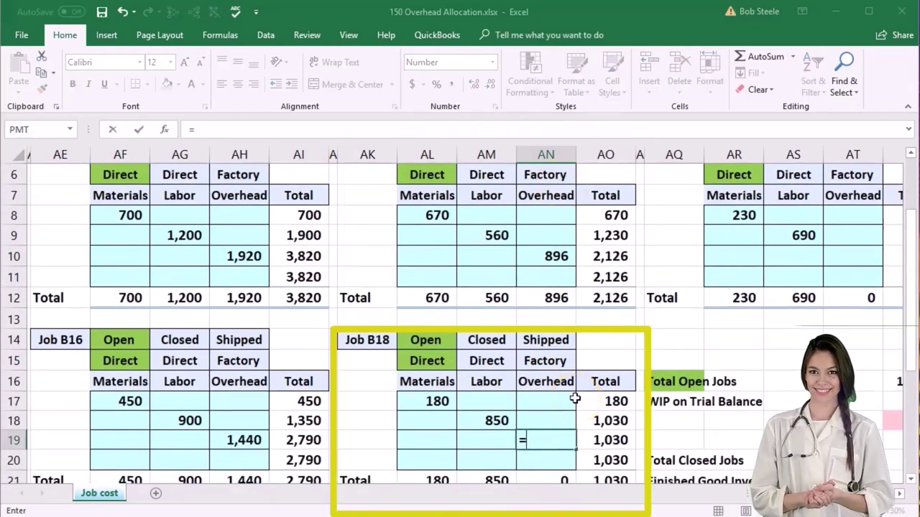
left_click(497, 419)
type("*")
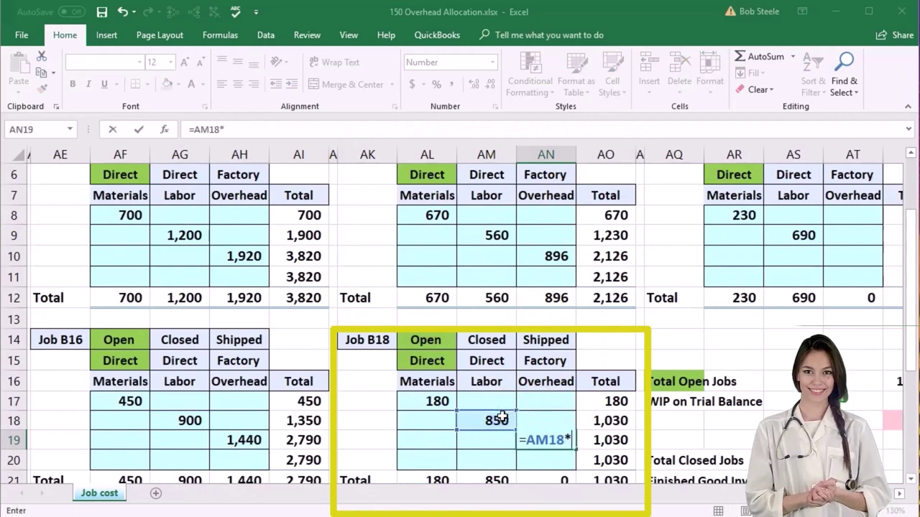
type("1.6")
key("Return")
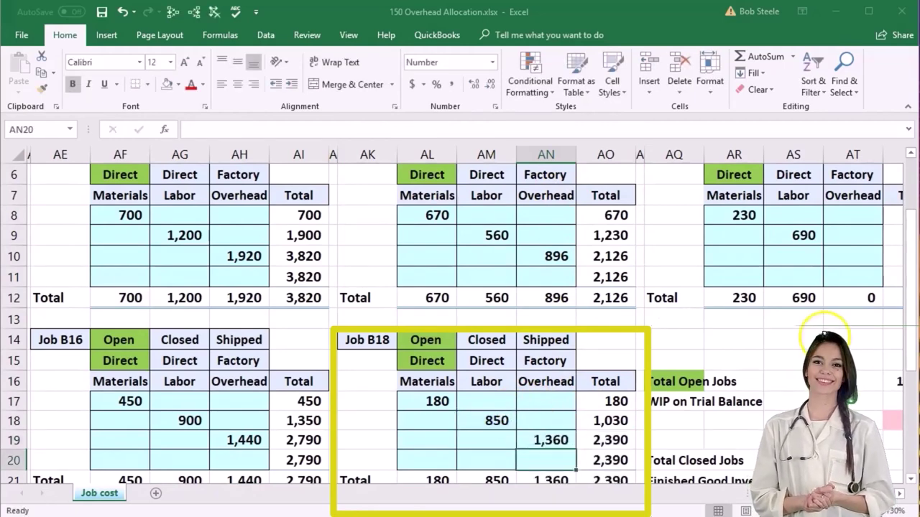
Calculate Job B19's factory overhead in AT10 as its direct labor in AS9 multiplied by 1.6
left_click(849, 257)
scroll(848, 284, "up", 1)
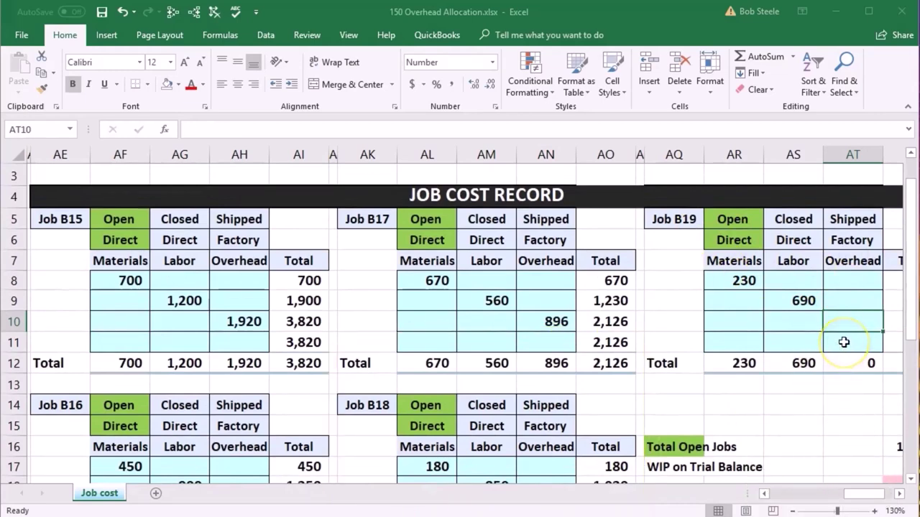
type("=")
left_click(802, 301)
type("*")
key("Return")
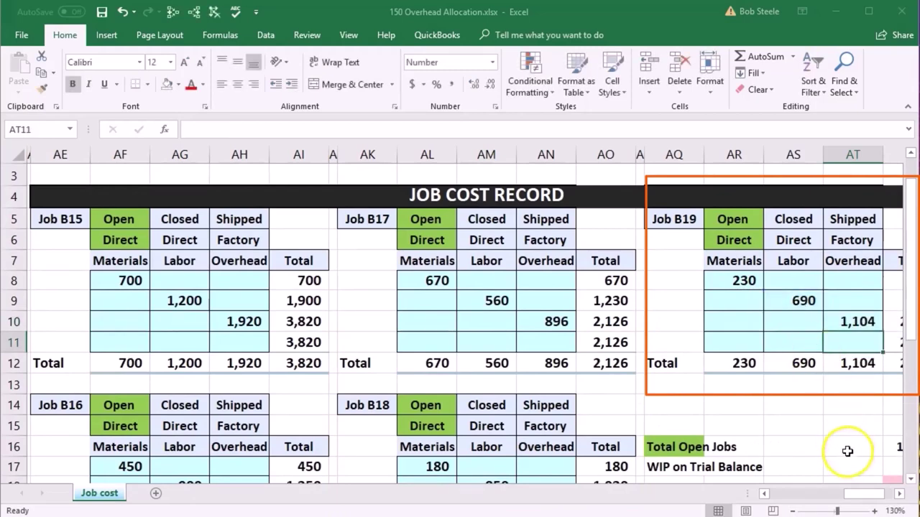
Review the cost entries and totals of all job cost records and the total open jobs comparison with the trial balance
left_click(899, 495)
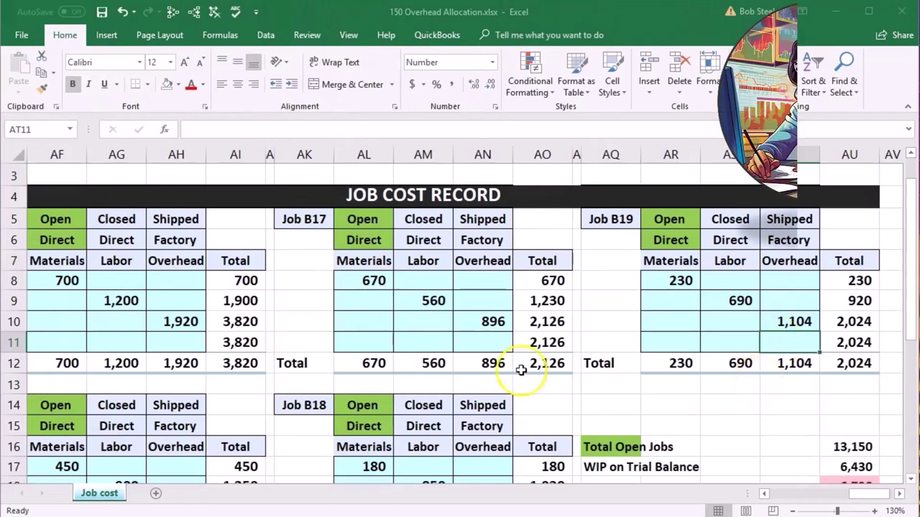
left_click(67, 280)
left_click(65, 467)
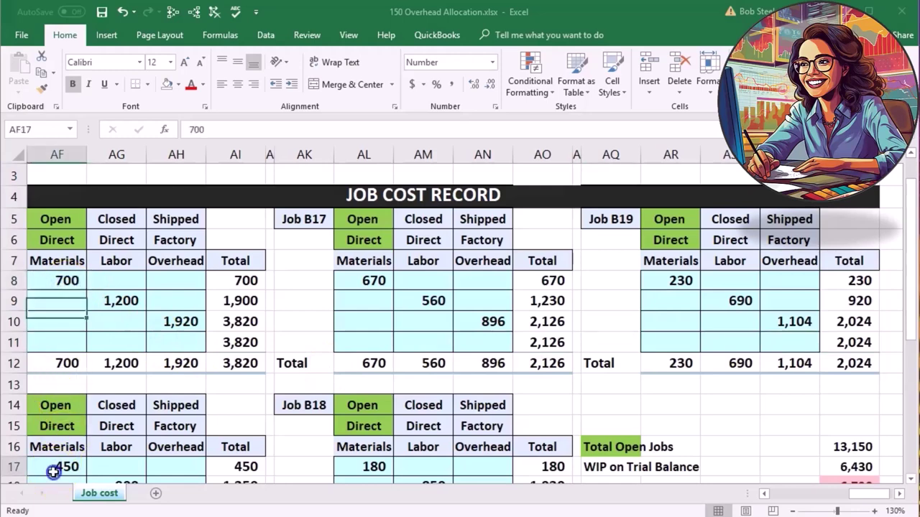
scroll(476, 475, "down", 3)
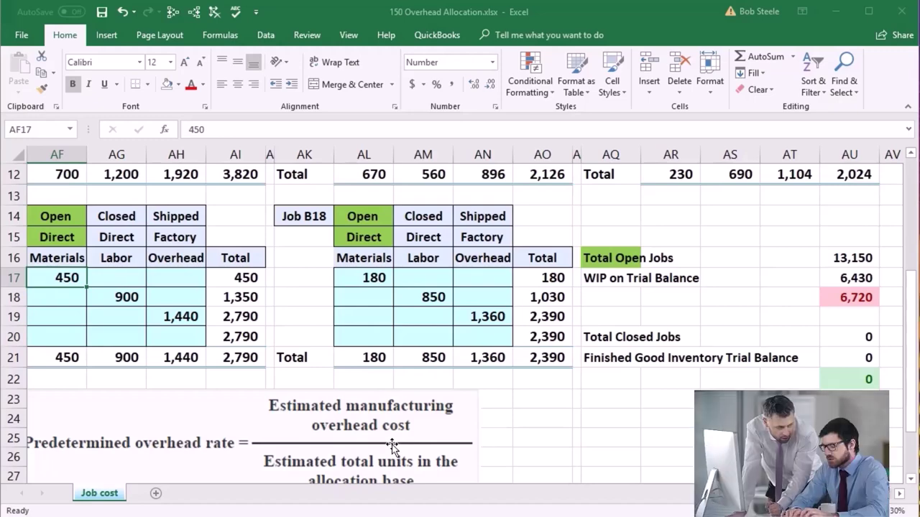
scroll(392, 445, "up", 3)
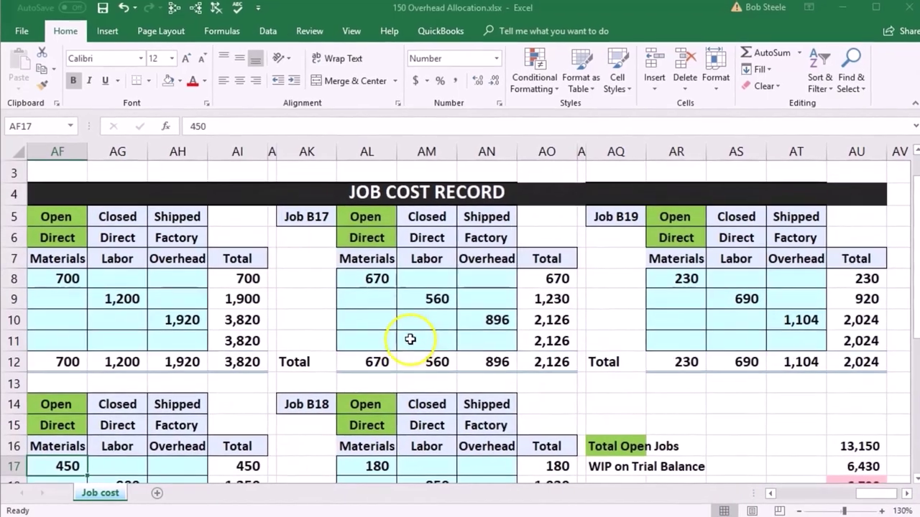
left_click(416, 338)
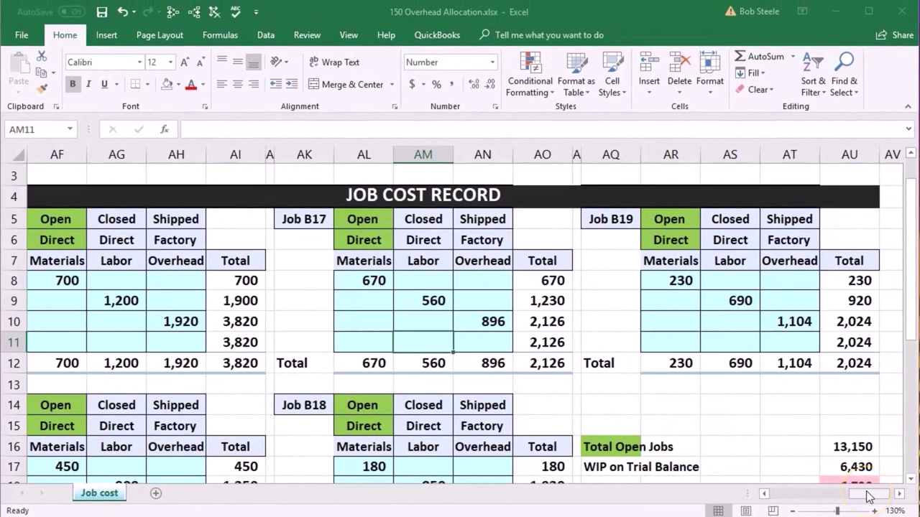
Examine the factory overhead and work in process balances in the trial balance and the existing journal entries
left_click_drag(867, 496, 777, 496)
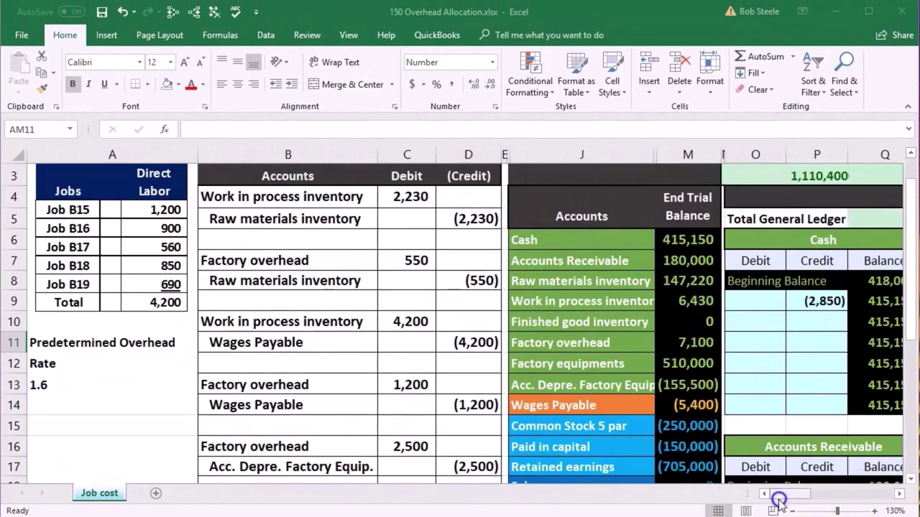
left_click(575, 346)
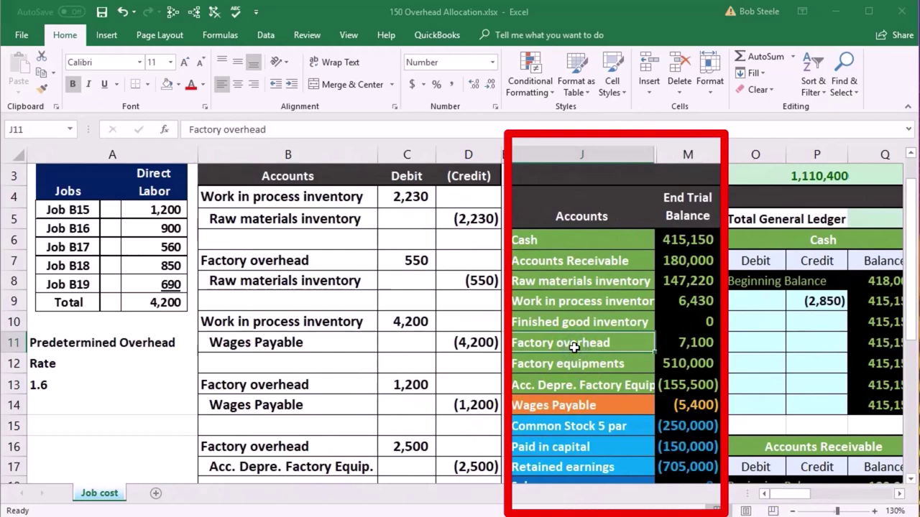
left_click(556, 302)
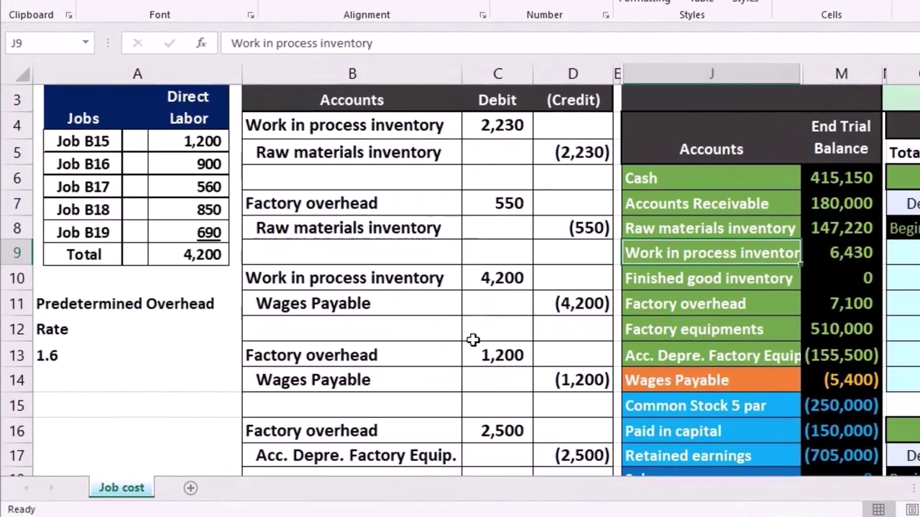
scroll(472, 339, "down", 3)
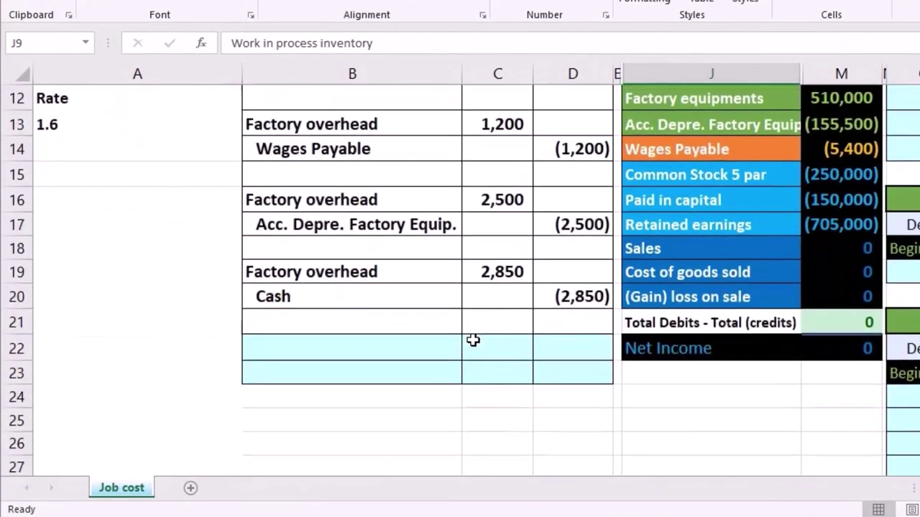
scroll(472, 340, "up", 2)
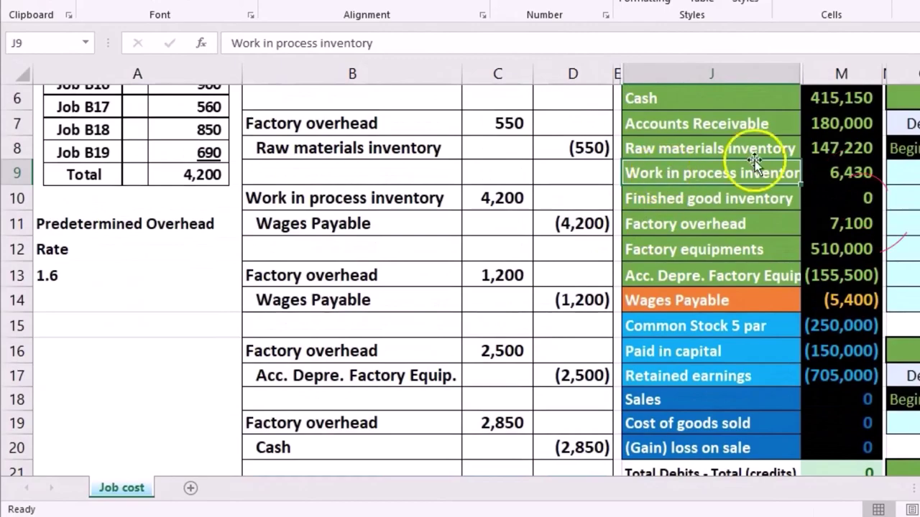
left_click(841, 171)
Copy the Work in process inventory account name from the trial balance into journal cell B22 as values only
left_click(770, 174)
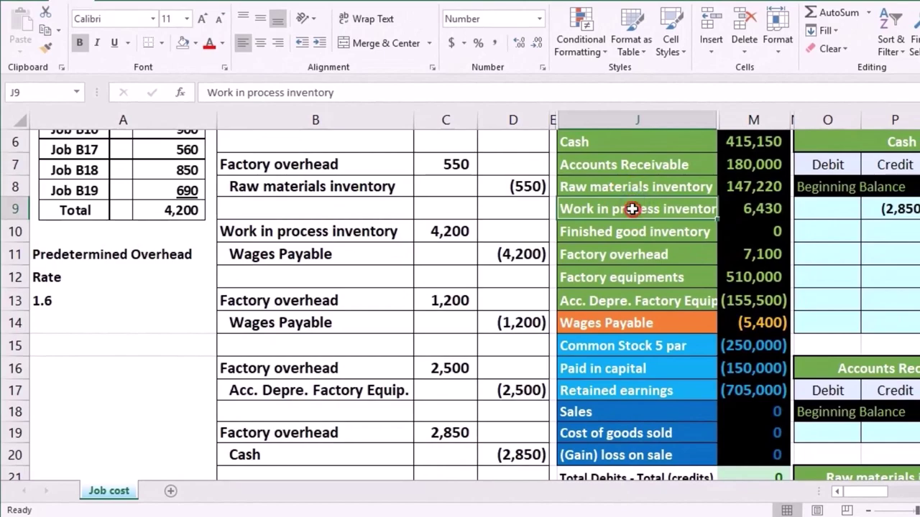
right_click(631, 209)
left_click(647, 238)
scroll(334, 353, "down", 2)
left_click(306, 365)
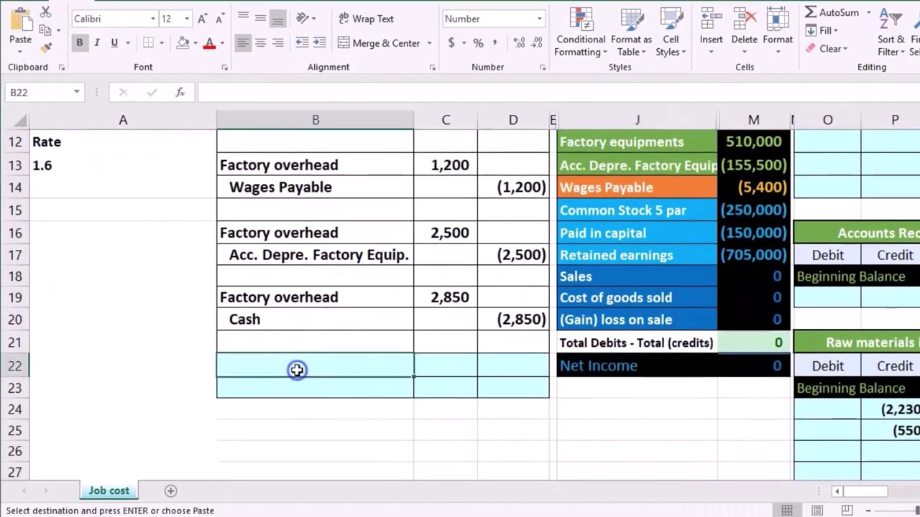
right_click(299, 369)
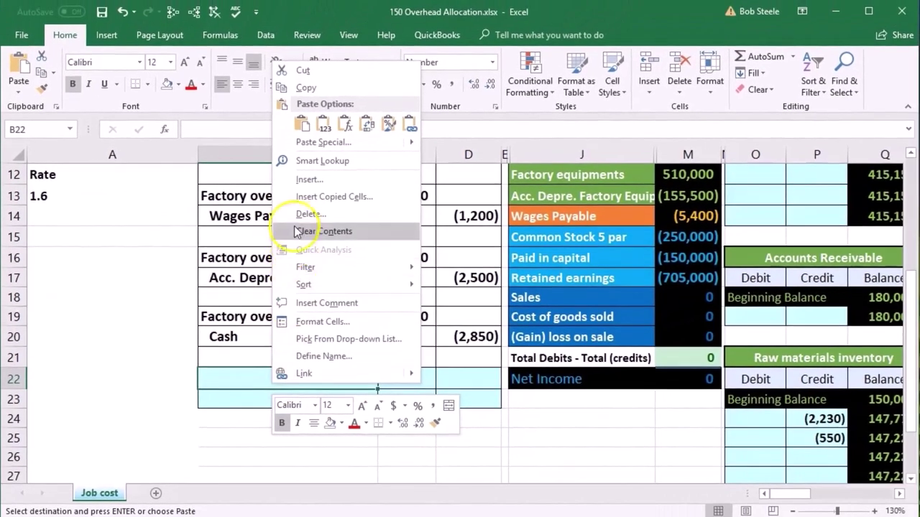
left_click(335, 109)
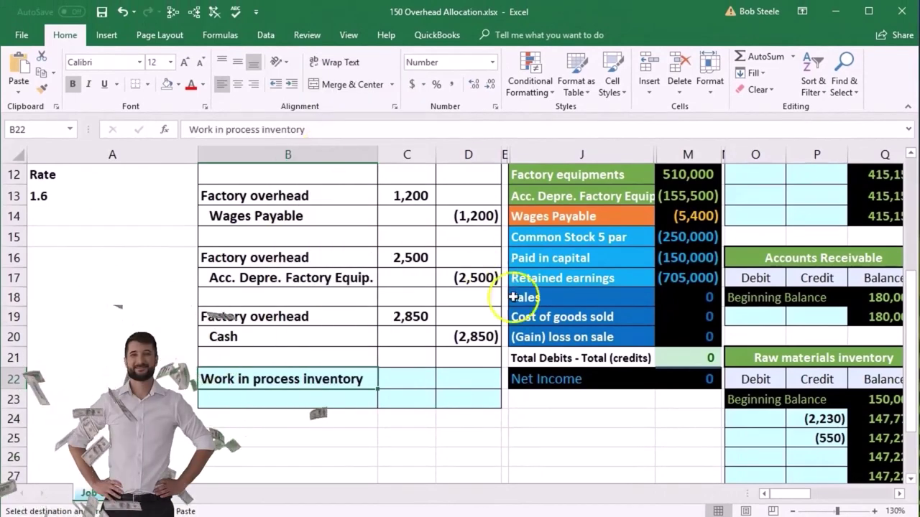
Copy the Factory overhead account name from the trial balance into journal cell B23 as values only
scroll(528, 295, "up", 1)
left_click(549, 217)
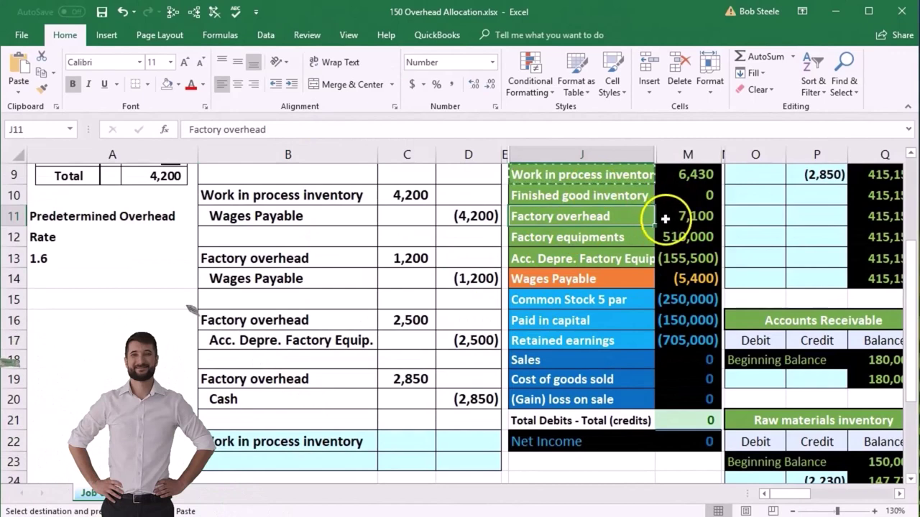
right_click(573, 219)
left_click(590, 187)
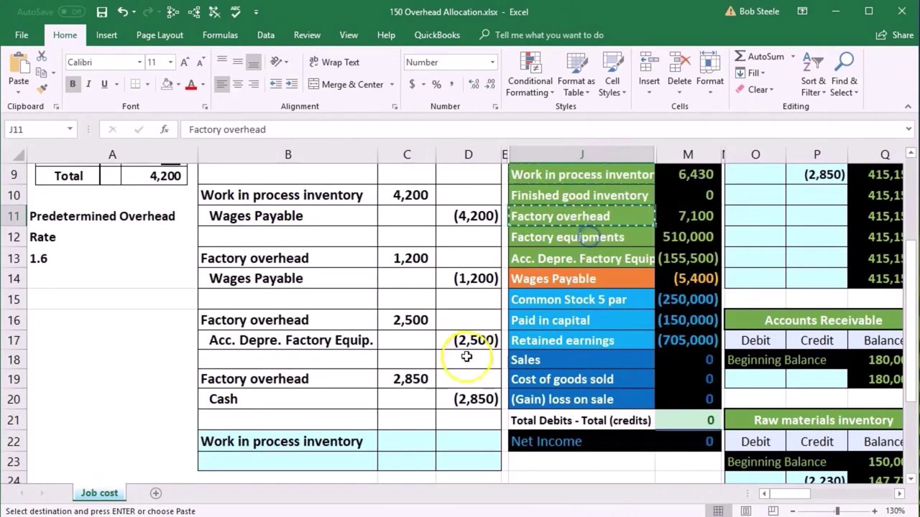
left_click(324, 460)
scroll(323, 455, "down", 1)
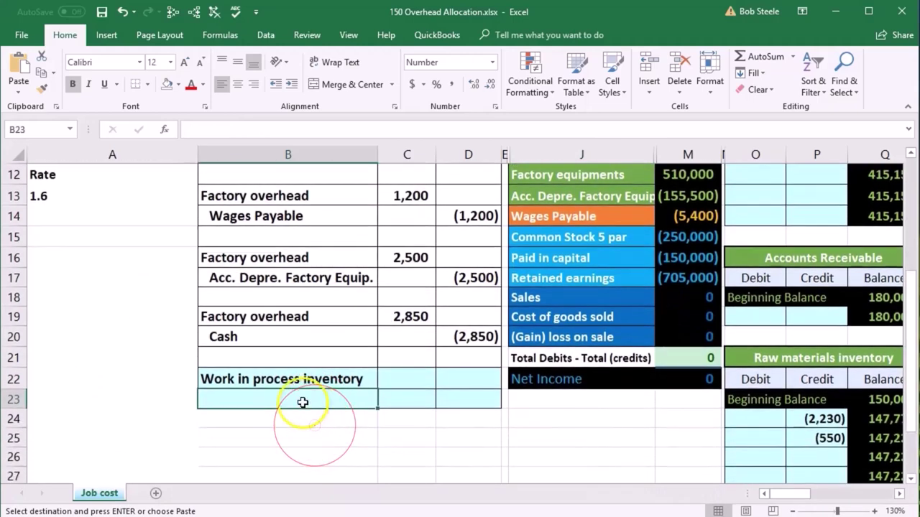
right_click(303, 403)
left_click(361, 149)
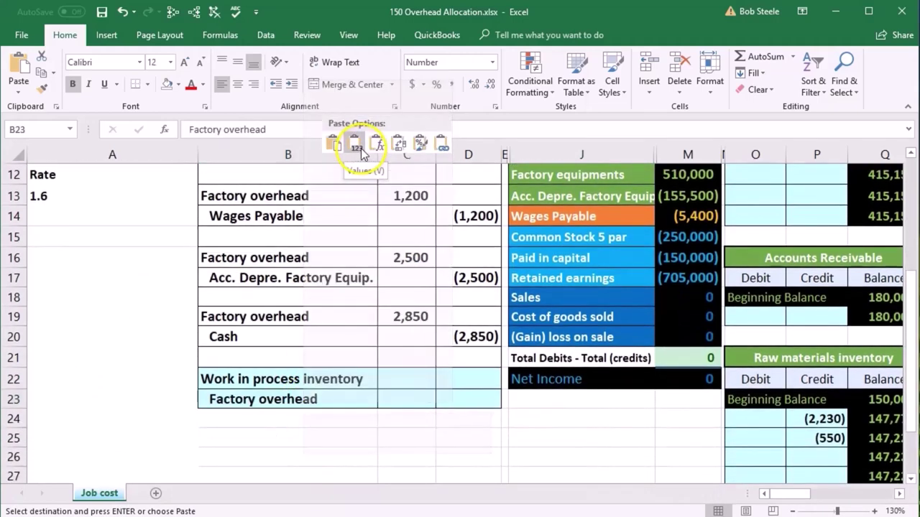
scroll(431, 288, "up", 1)
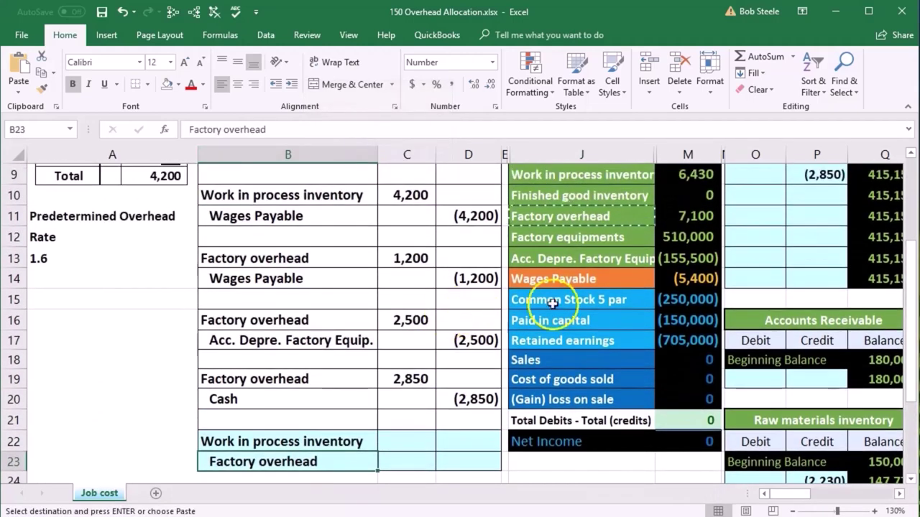
Enter the Work in process inventory debit in journal cell C22 with the formula =4200*1.6
left_click(697, 217)
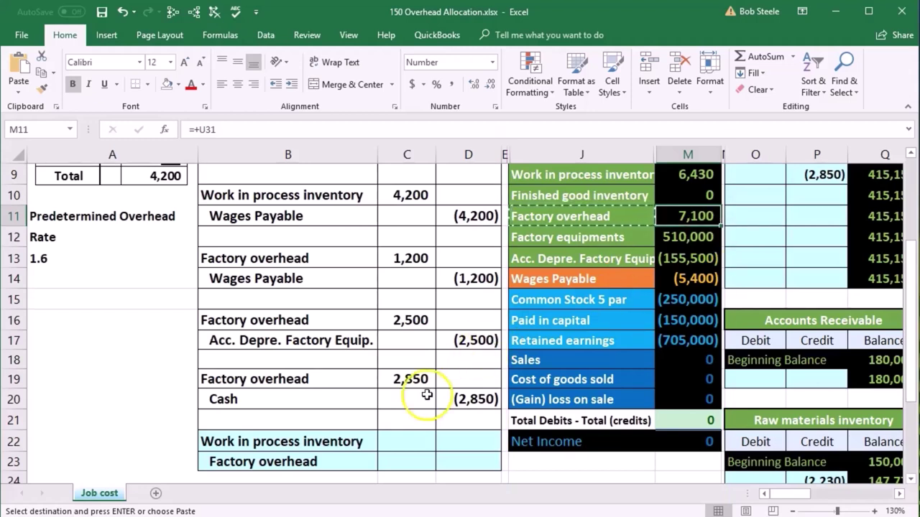
scroll(363, 424, "up", 2)
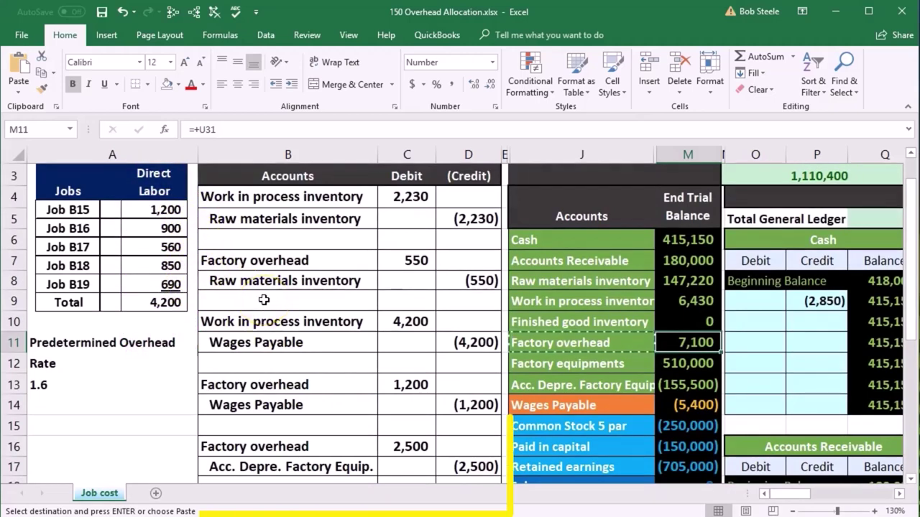
scroll(264, 300, "down", 3)
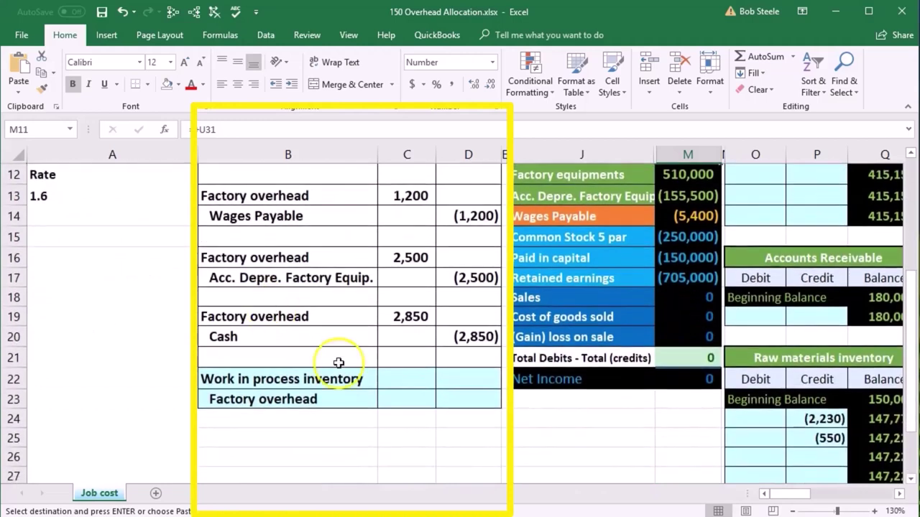
left_click(416, 385)
type("=4200*1.6")
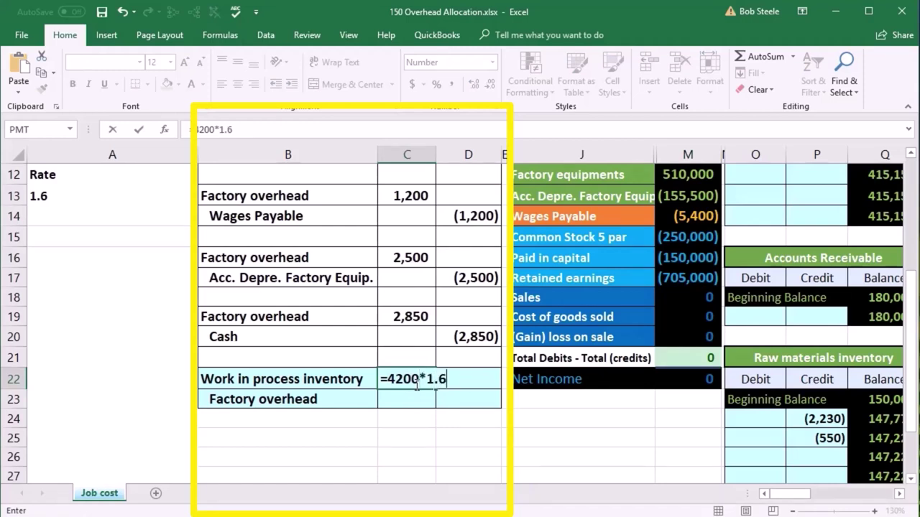
key("Return")
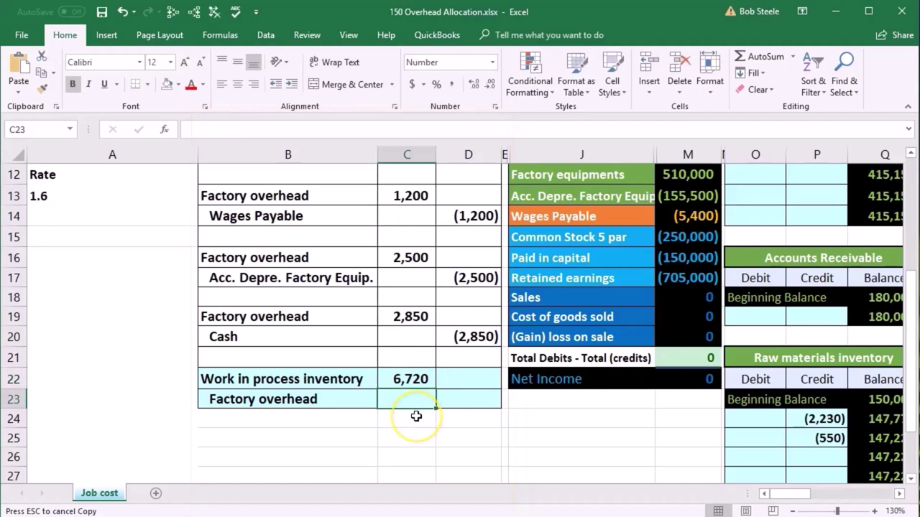
Enter the Factory overhead credit in journal cell D23 as the negative of the debit in C22
key("Right")
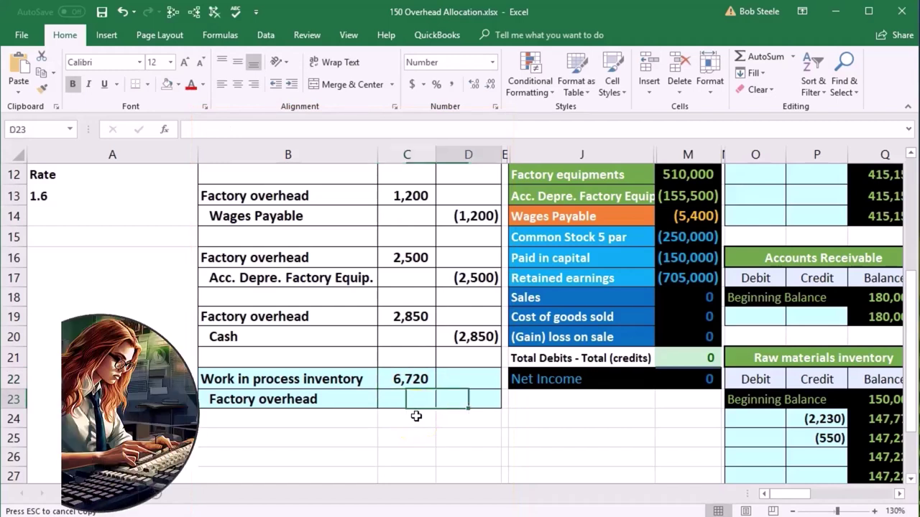
type("-")
key("Left")
key("Up")
key("Return")
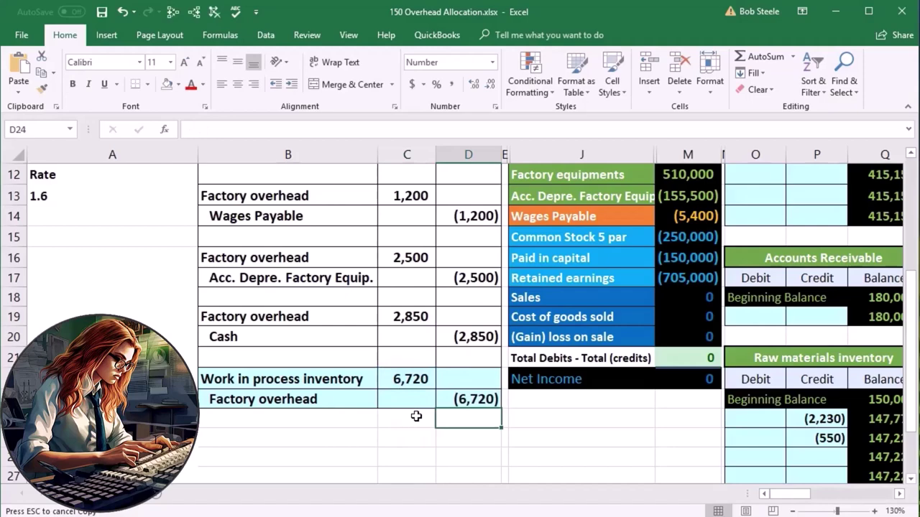
Examine the job cost records and the comparison of total open jobs with work in process on the trial balance
key("Right")
key("Right")
key("Right")
key("Right")
key("Right")
key("Right")
key("Right")
key("Right")
key("Right")
key("Right")
key("Right")
key("Right")
key("Right")
key("Right")
key("Right")
key("Right")
key("Right")
key("Right")
key("Right")
key("Right")
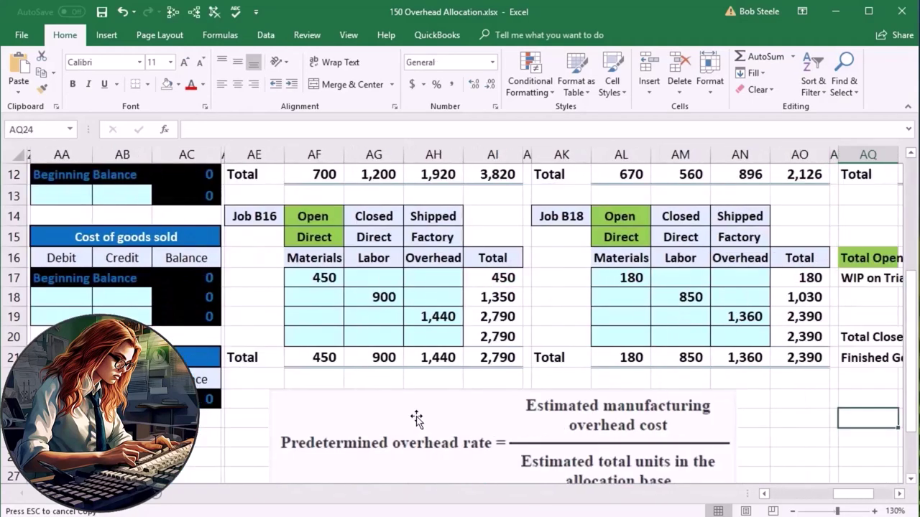
key("Right")
key("Right")
key("Right")
key("Right")
scroll(417, 420, "up", 1)
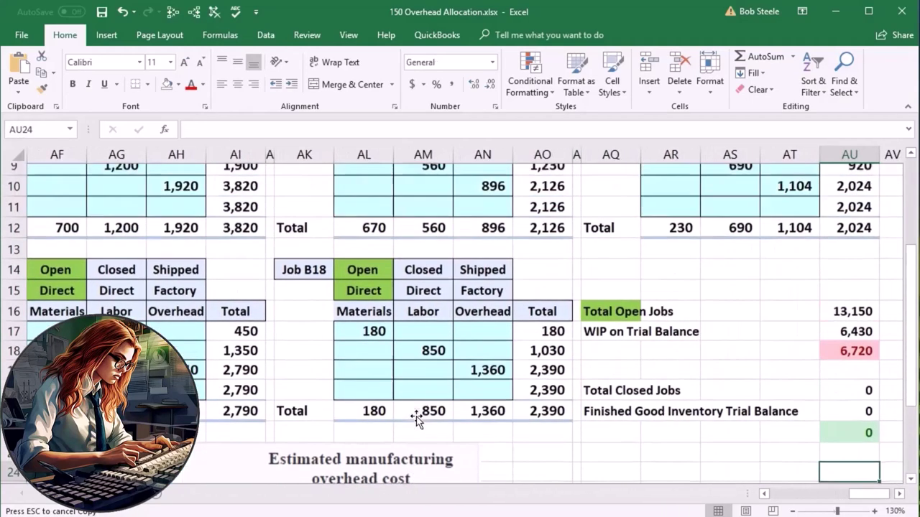
scroll(416, 418, "up", 1)
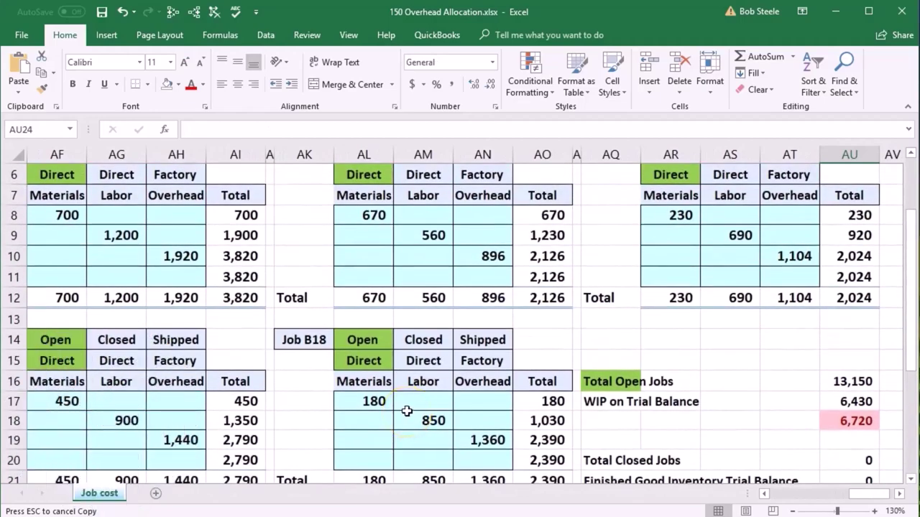
key("XF86Calculator")
left_click_drag(366, 137, 607, 246)
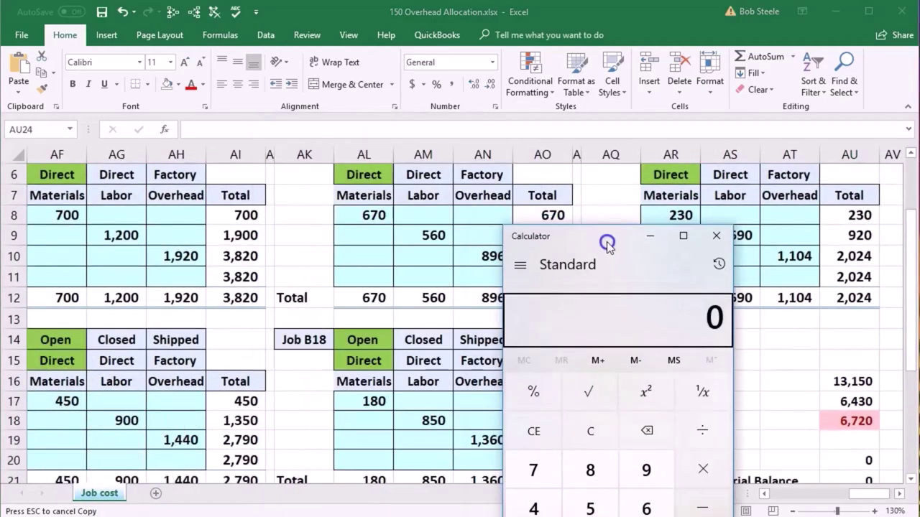
left_click(716, 236)
Check the combined factory overhead of all five jobs by selecting cells AH10, AH19, AN10, AN19 and AT10 together
left_click(188, 235)
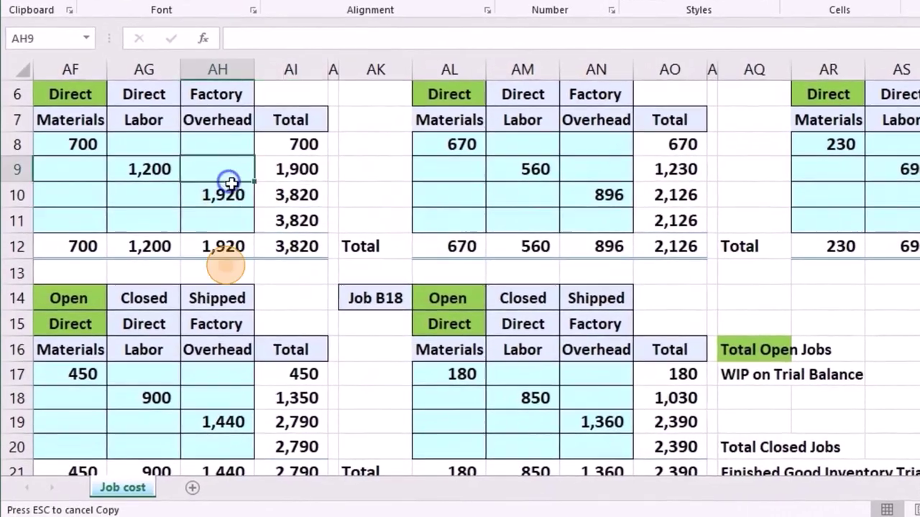
left_click(187, 255)
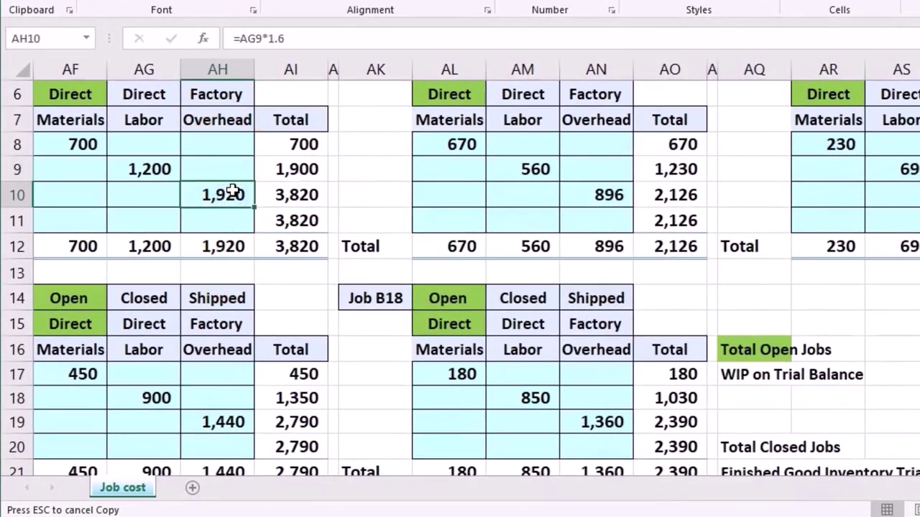
left_click(216, 422, "ctrl")
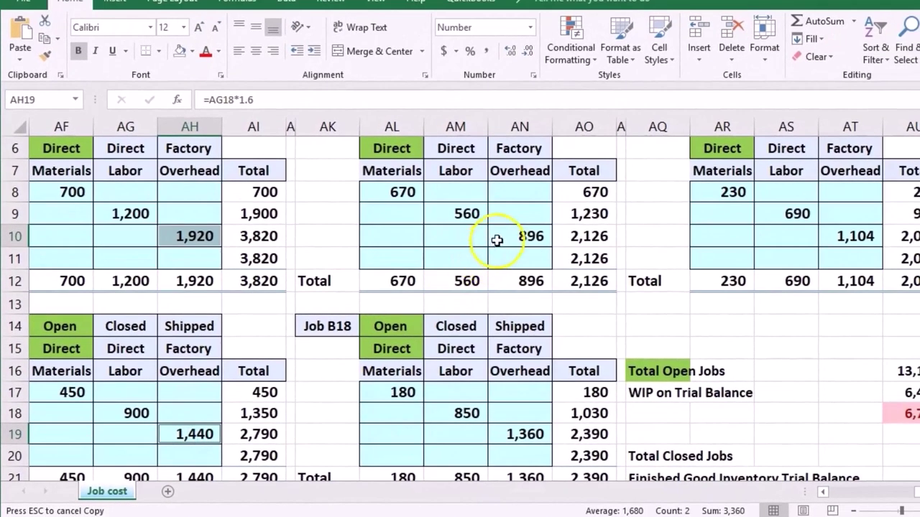
left_click(577, 194, "ctrl")
left_click(519, 431, "ctrl")
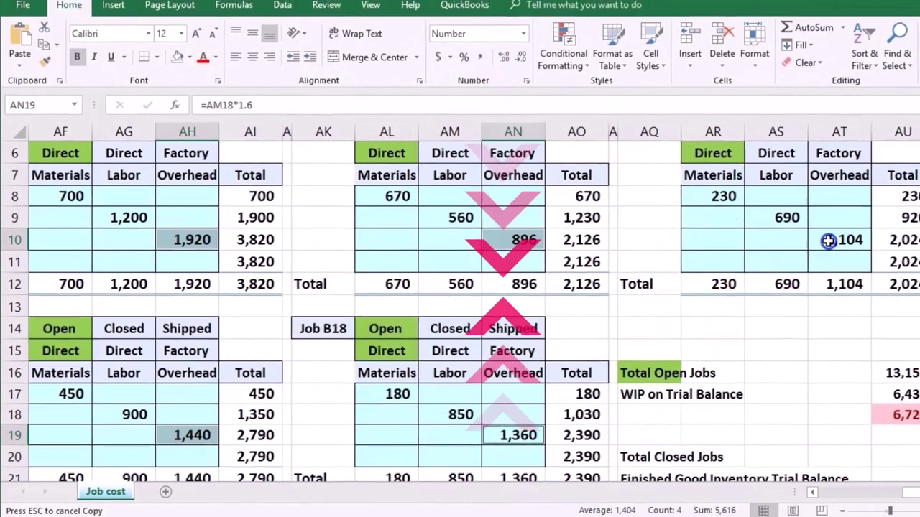
left_click(838, 236, "ctrl")
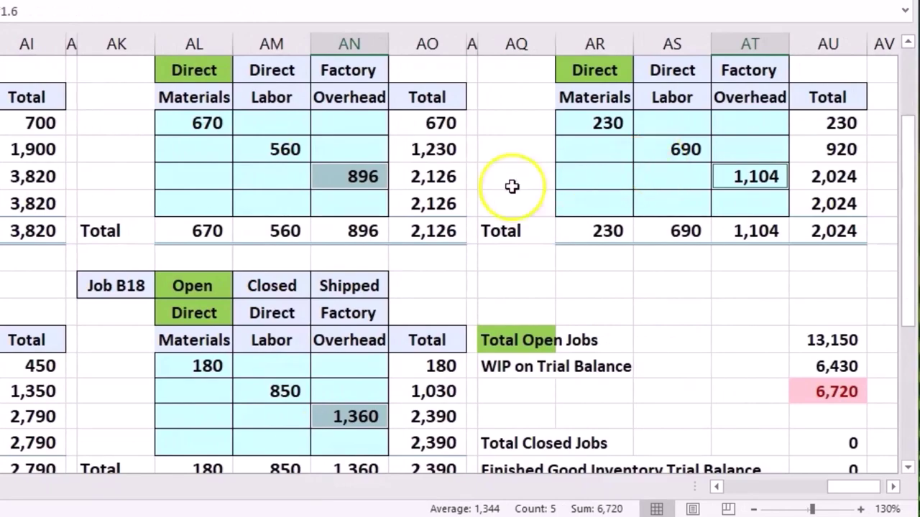
left_click(758, 384)
Post the debit to the Work in process inventory ledger by linking cell S11 to journal cell C22
left_click_drag(858, 489, 745, 487)
scroll(480, 367, "down", 2)
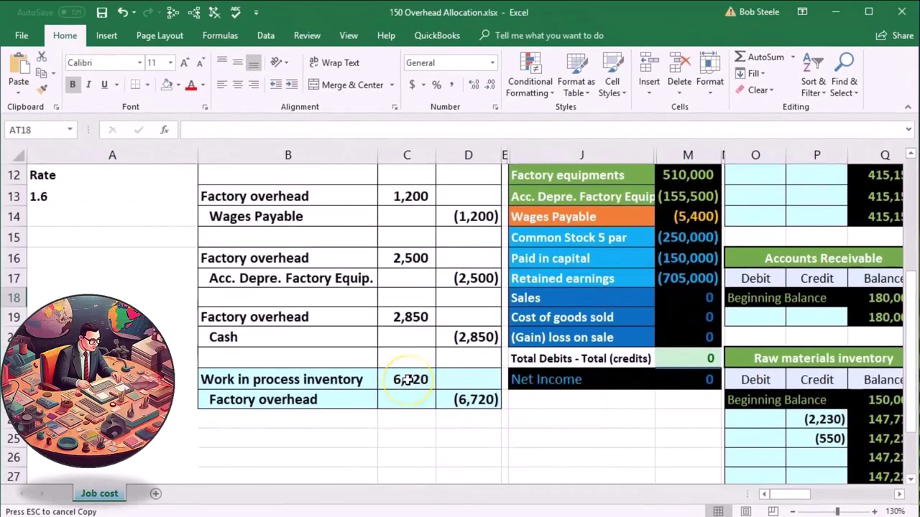
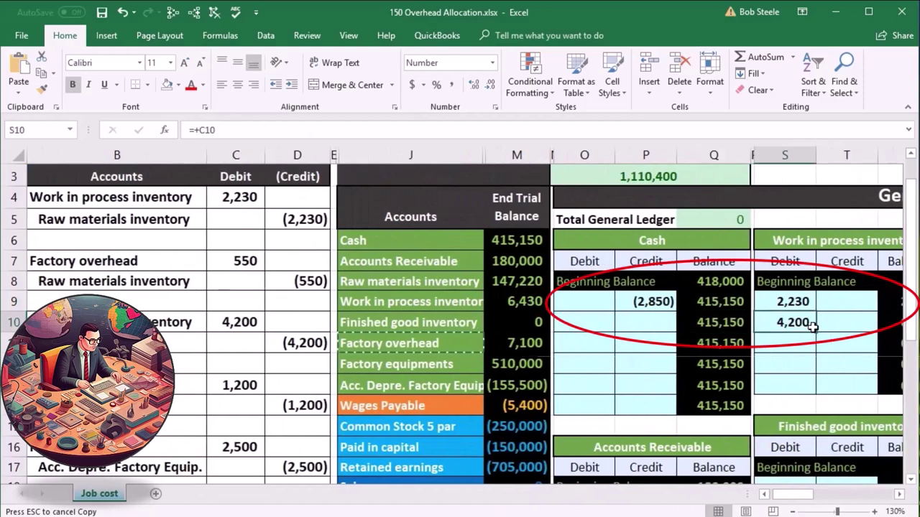
key("Return")
scroll(812, 325, "right", 1)
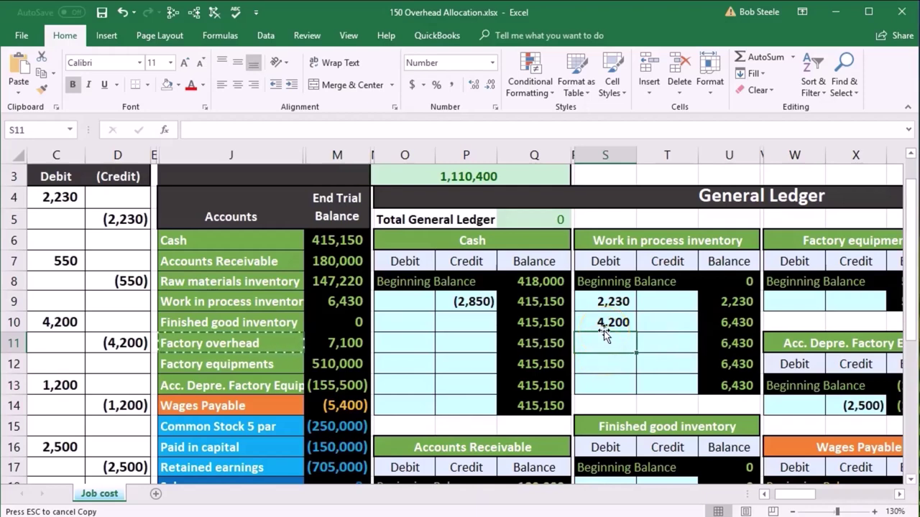
type("=")
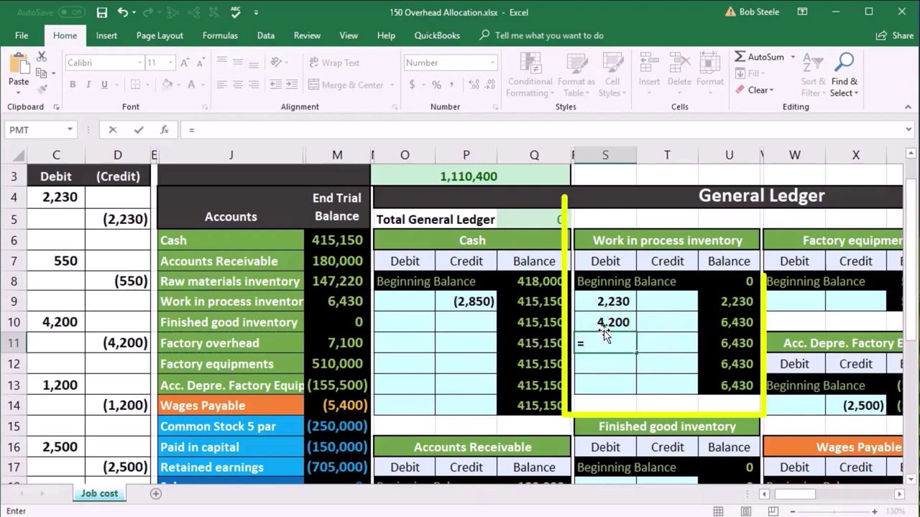
key("Left")
key("Left")
key("Left")
key("Left")
key("Left")
key("Left")
key("Left")
key("Left")
key("Left")
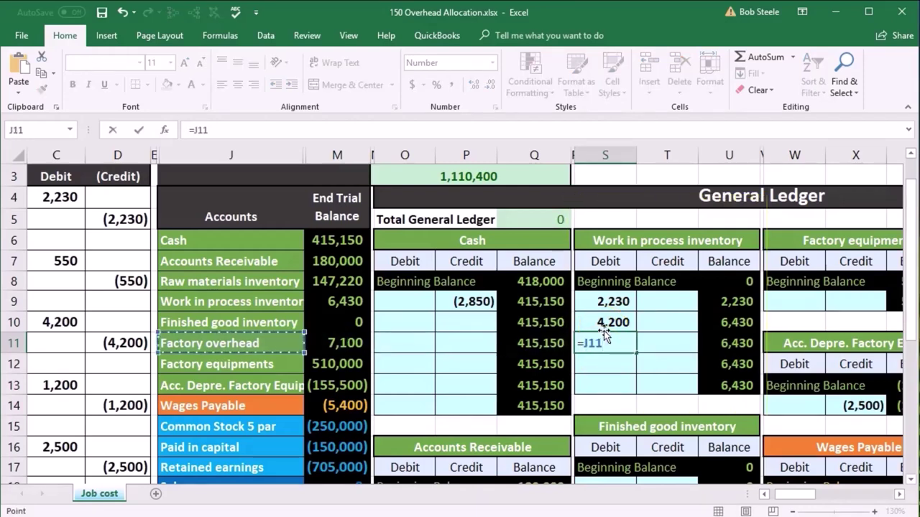
key("Down")
key("Down")
key("Down")
key("Down")
key("Down")
key("Down")
key("Down")
key("Down")
key("Down")
key("Down")
key("Down")
key("Down")
key("Down")
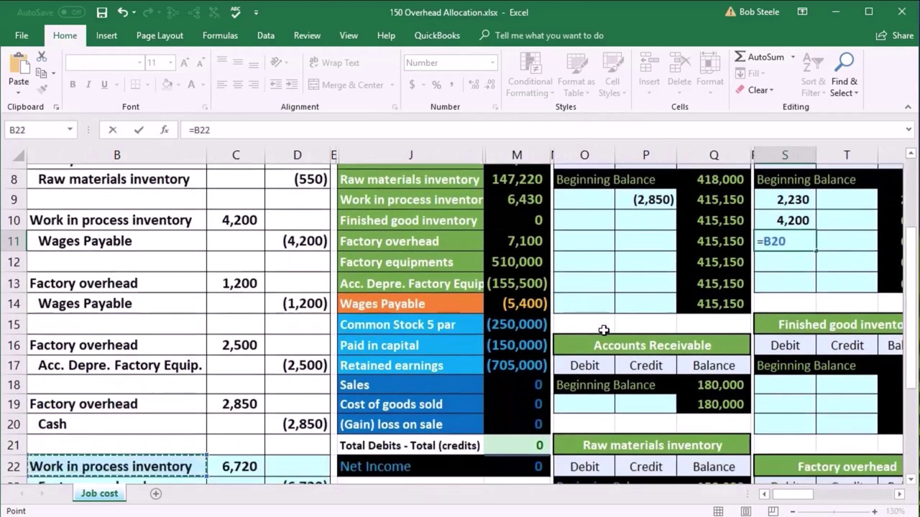
key("Right")
key("Up")
key("Up")
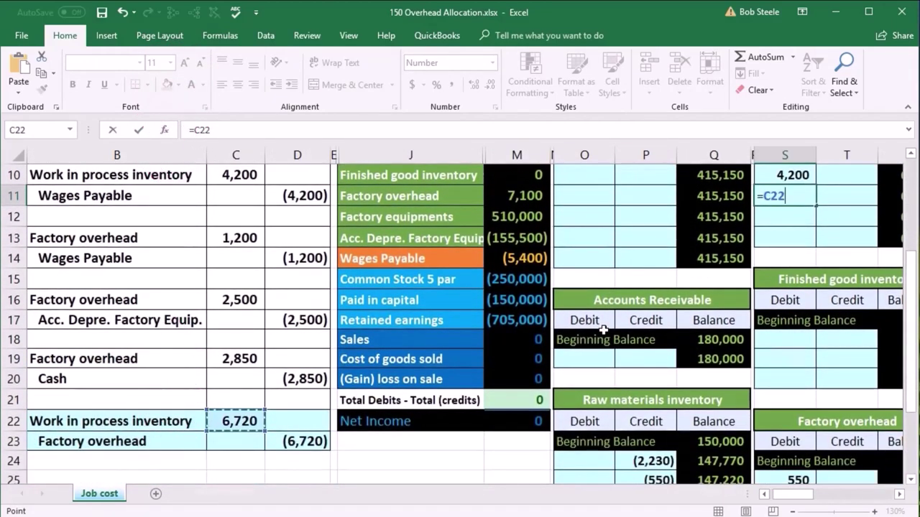
key("Return")
Trace the precedents of Work in process ledger balance U11 and the dependents of ending balance U13
key("Right")
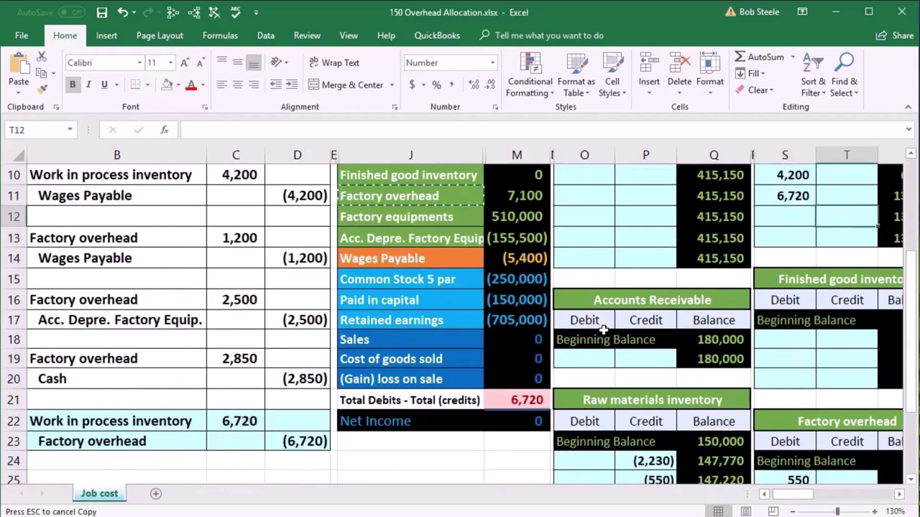
key("Right")
scroll(603, 329, "up", 2)
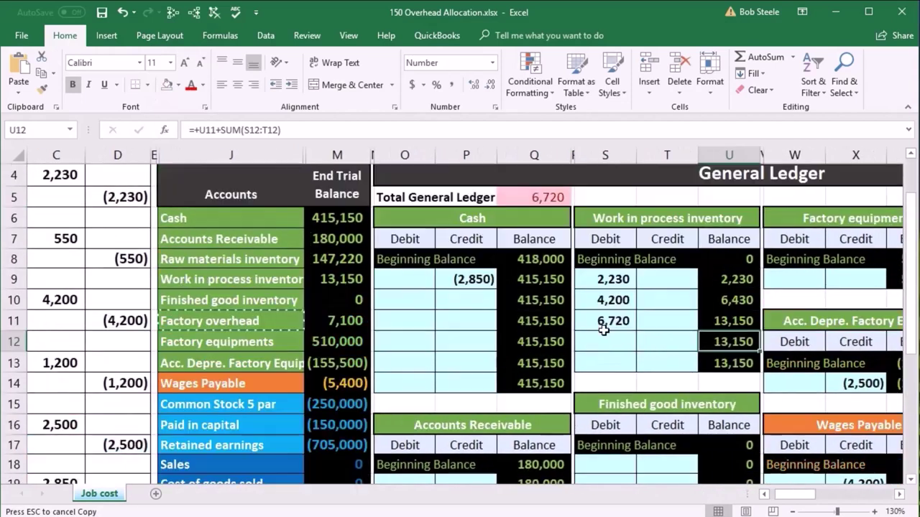
left_click(733, 301)
left_click(734, 327)
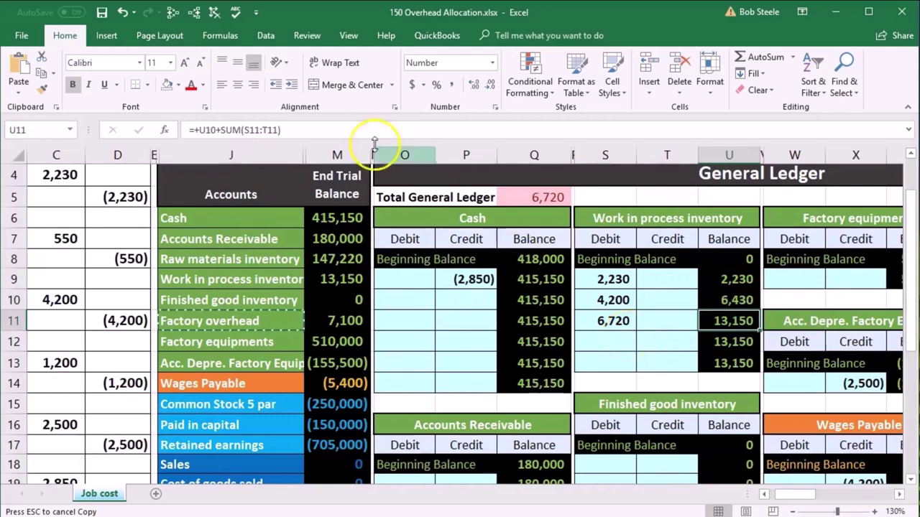
left_click(173, 13)
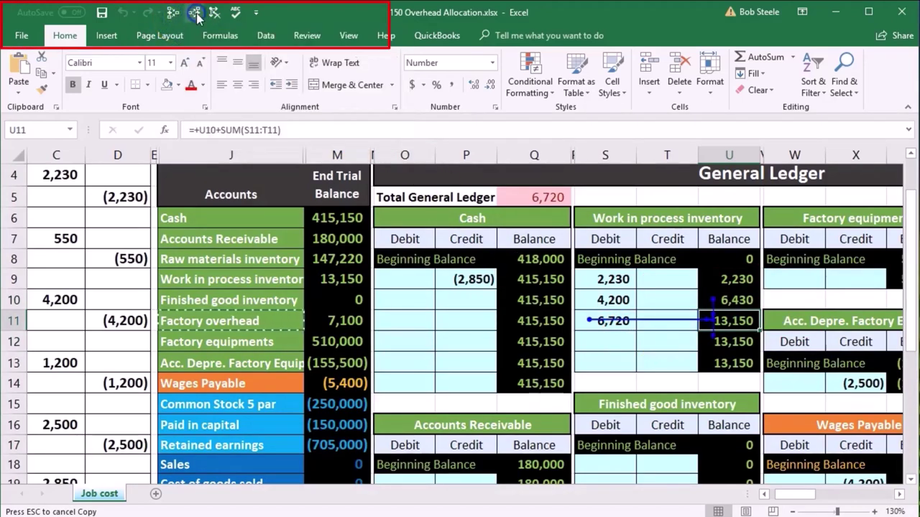
left_click(751, 363)
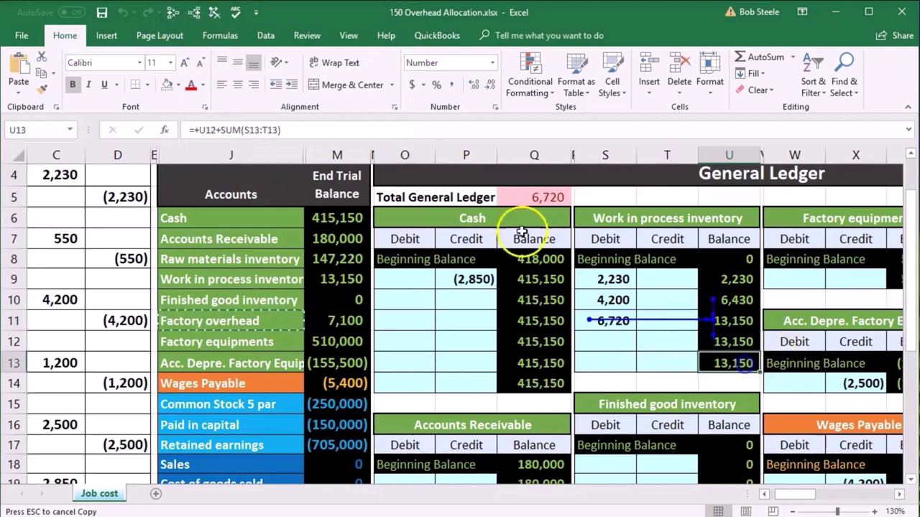
left_click(201, 15)
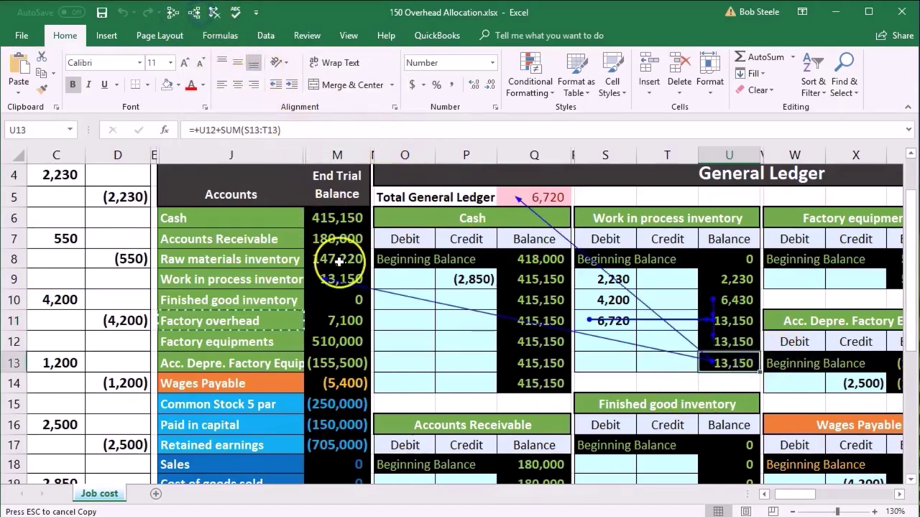
Inspect the trial balance total of debits minus credits in M21 and remove the tracer arrows
scroll(339, 263, "down", 2)
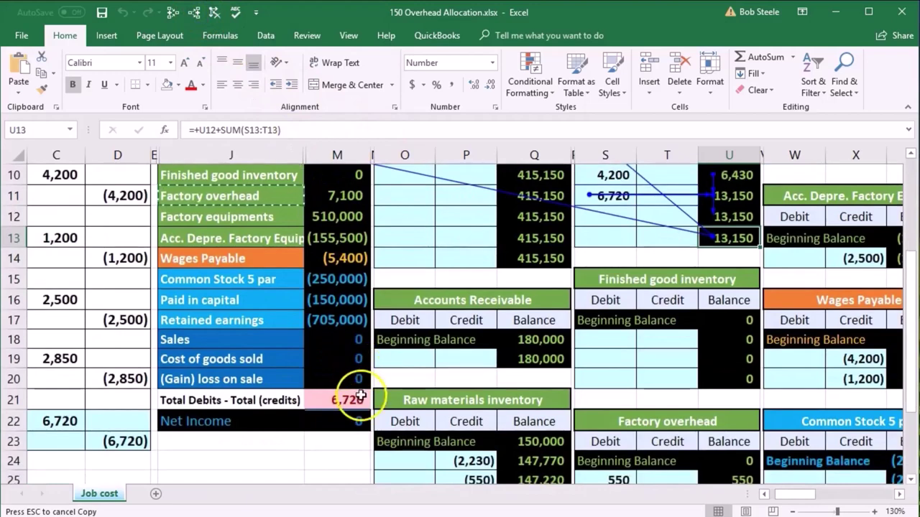
left_click(348, 400)
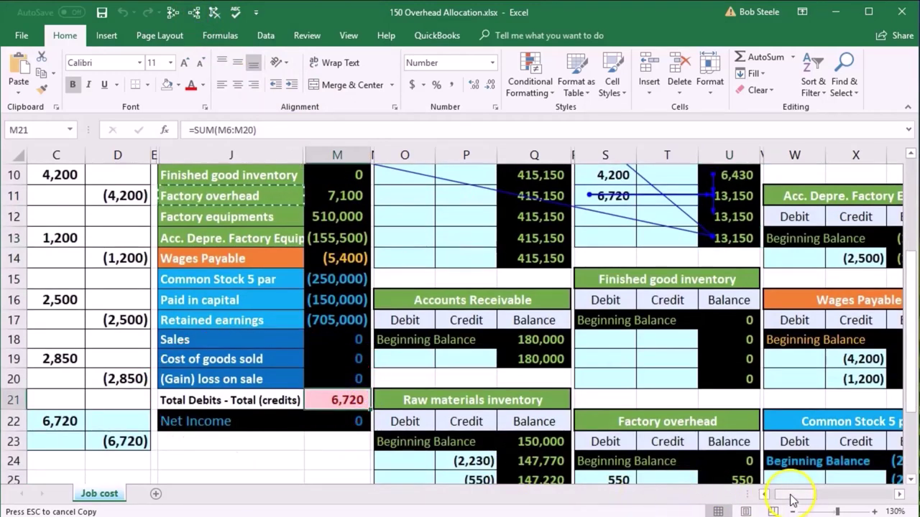
scroll(783, 495, "left", 5)
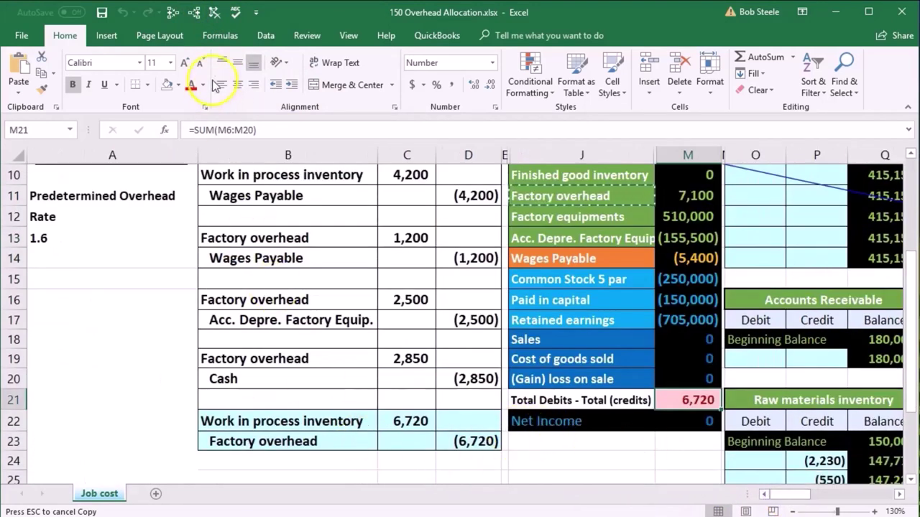
left_click(215, 12)
Post the credit to the Factory overhead ledger by linking cell T29 to journal cell D23
left_click_drag(309, 438, 451, 437)
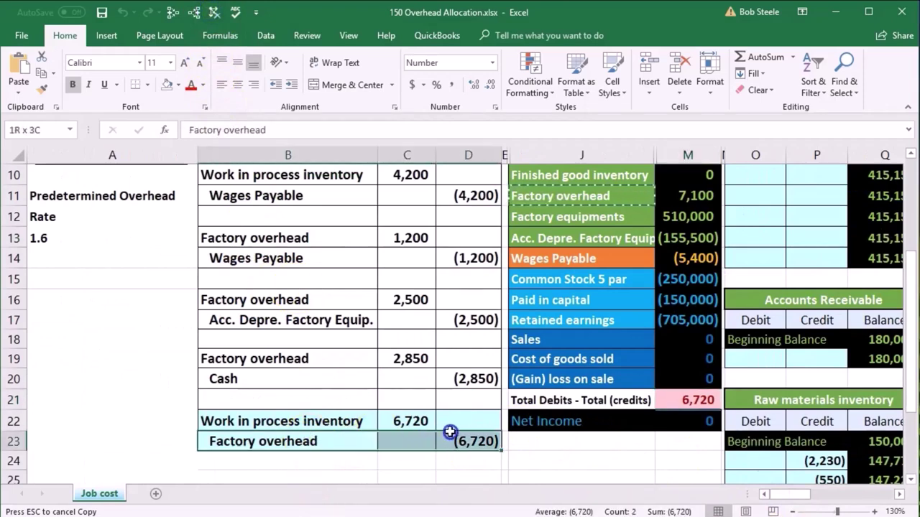
left_click(900, 495)
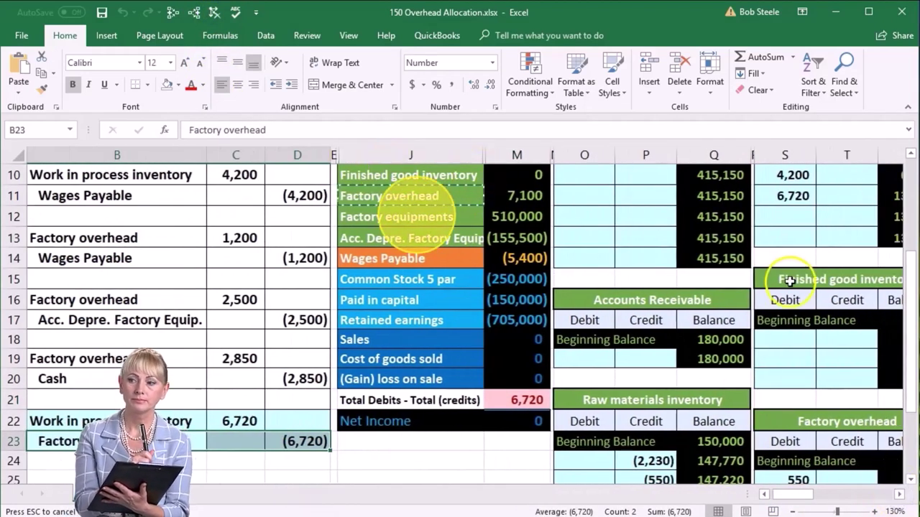
scroll(812, 282, "down", 2)
left_click(899, 494)
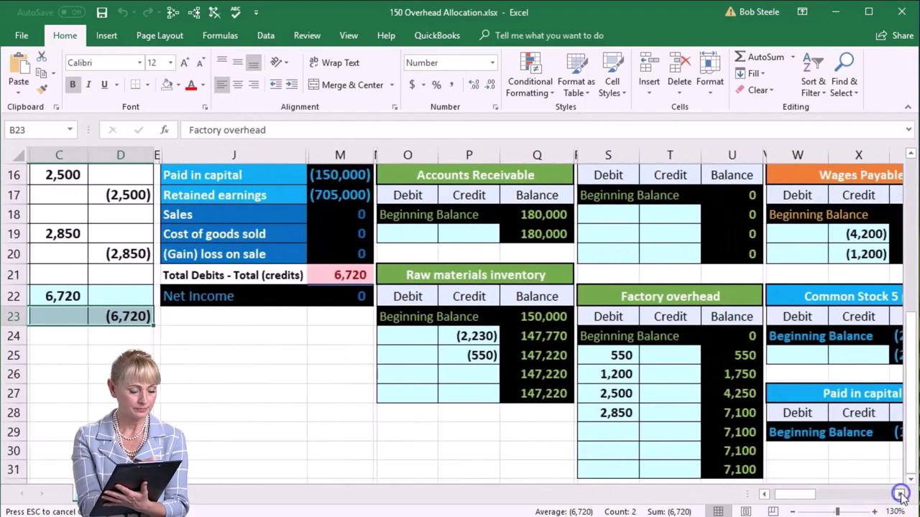
left_click(652, 432)
key("ctrl+c")
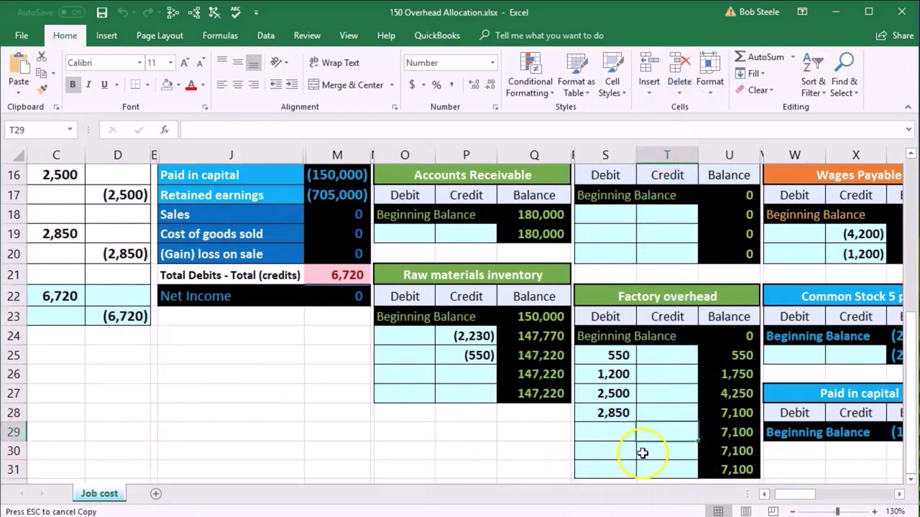
type("=")
key("Left")
key("Left")
key("Left")
key("Left")
key("Left")
key("Left")
key("Left")
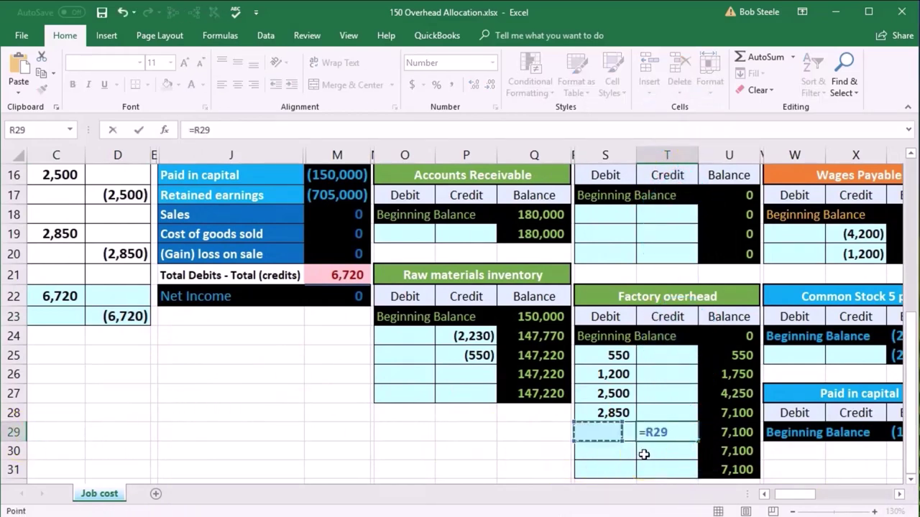
key("Left")
key("Left")
key("Left")
key("Up")
key("Up")
key("Up")
key("Up")
key("Up")
key("Up")
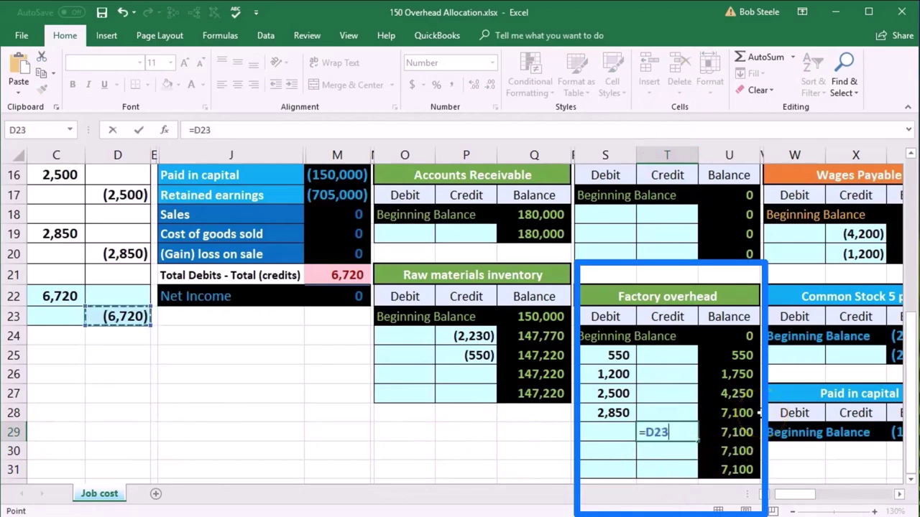
key("Return")
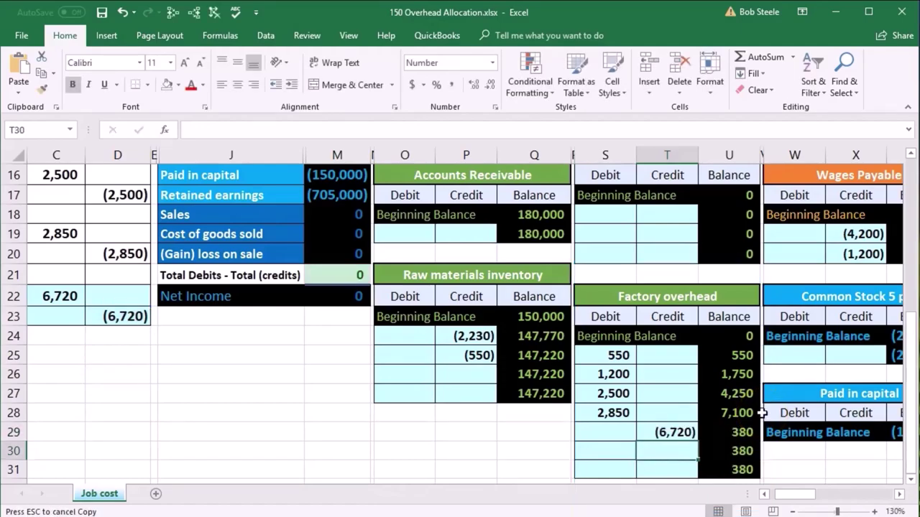
Check the Factory overhead ledger balance in U29 against the trial balance cells M21, M11 and M9
left_click(748, 435)
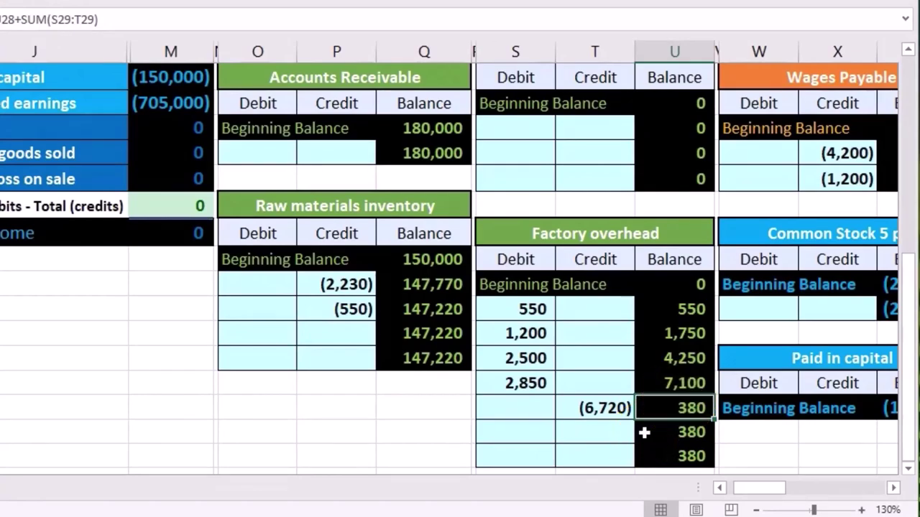
scroll(644, 432, "up", 5)
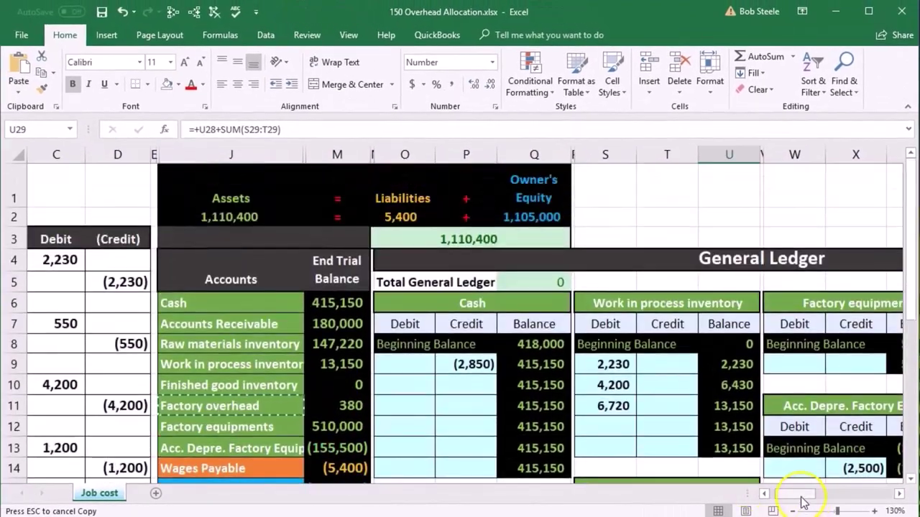
left_click_drag(803, 502, 780, 492)
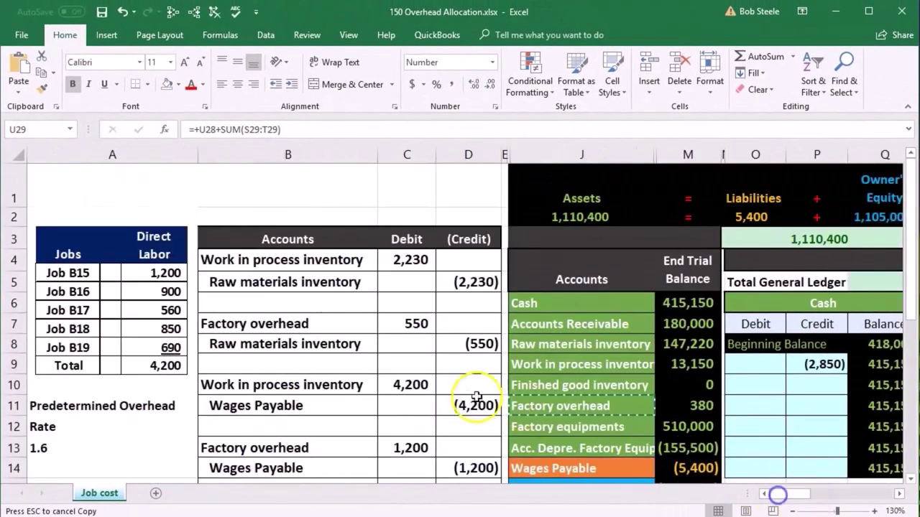
scroll(477, 399, "down", 3)
left_click(677, 403)
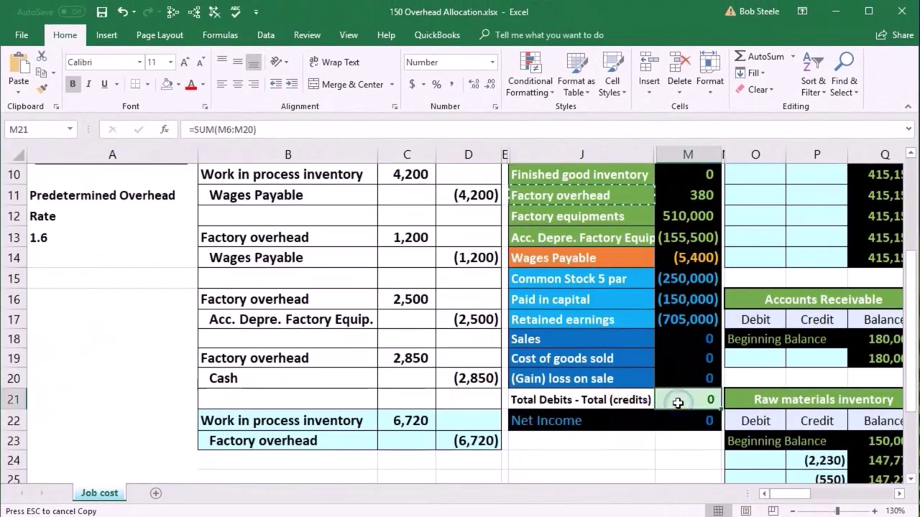
scroll(678, 403, "up", 2)
left_click(687, 326)
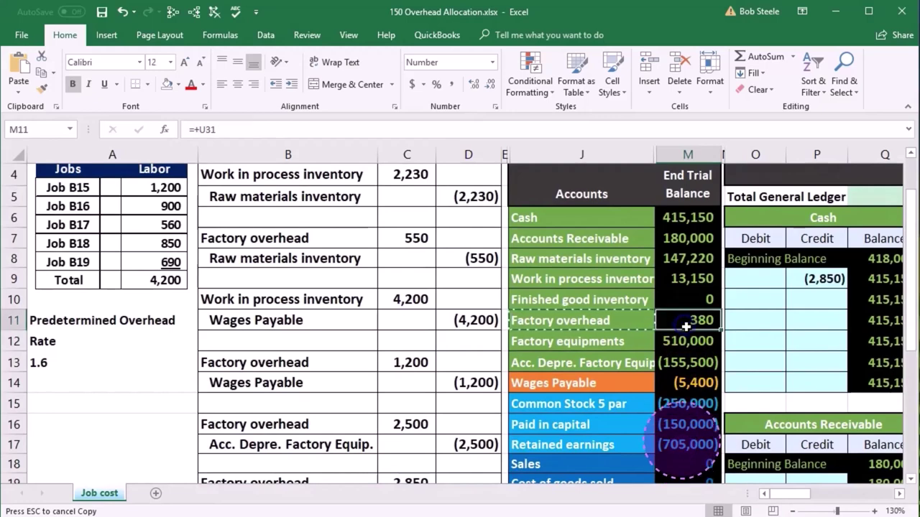
left_click(687, 285)
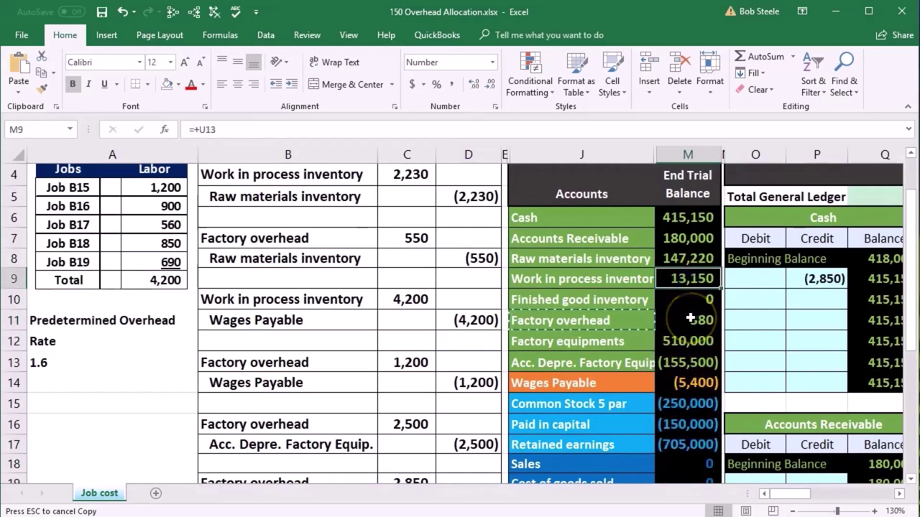
Inspect which accounts the total debits minus credits formula in M21 sums, leaving it unchanged
scroll(690, 318, "down", 1)
left_click_drag(501, 131, 720, 478)
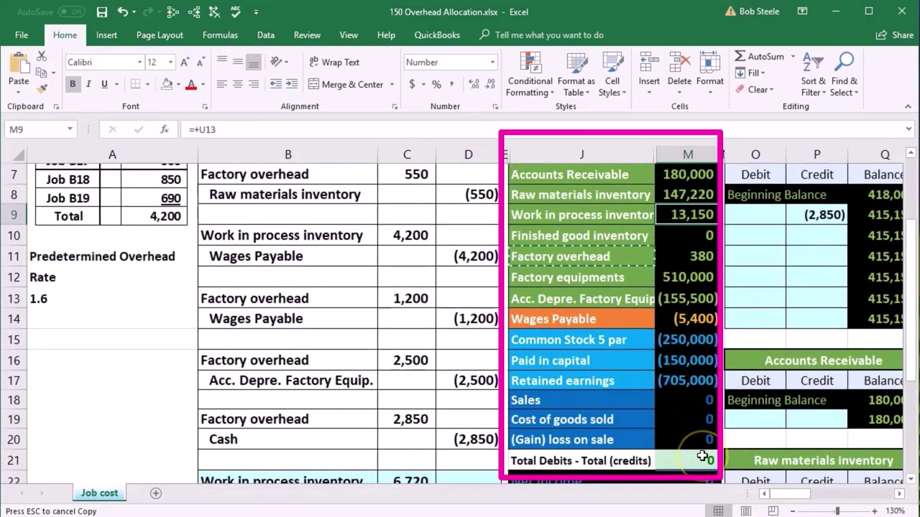
double_click(702, 457)
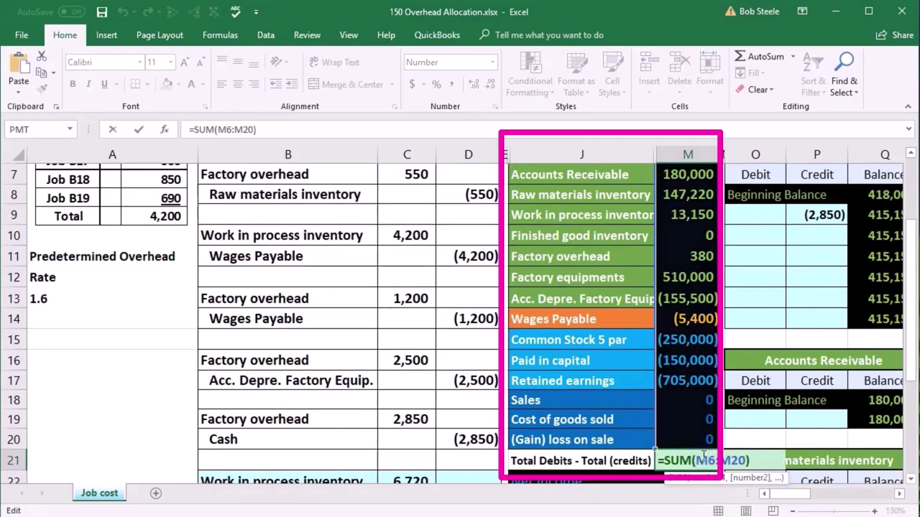
key("Return")
scroll(702, 456, "up", 1)
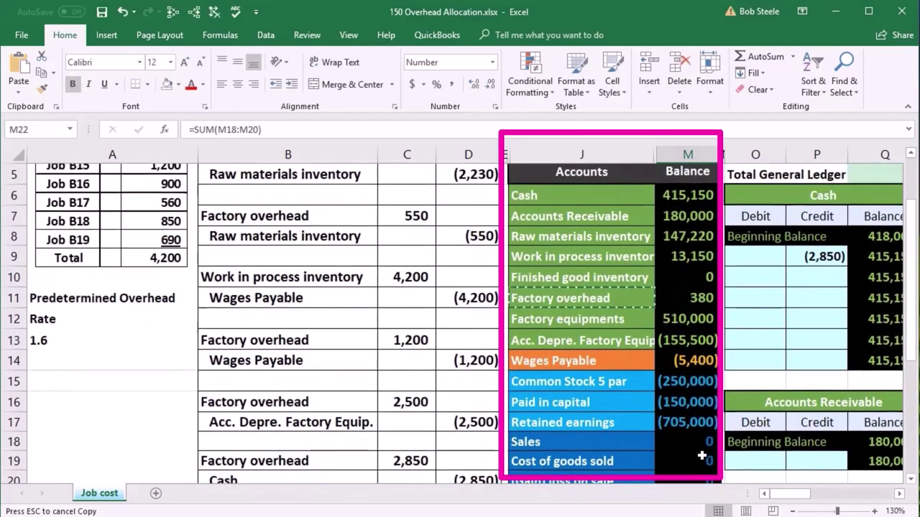
Compare the Work in process balance in M9 with its ledger account and the overhead posting in S11
left_click(688, 260)
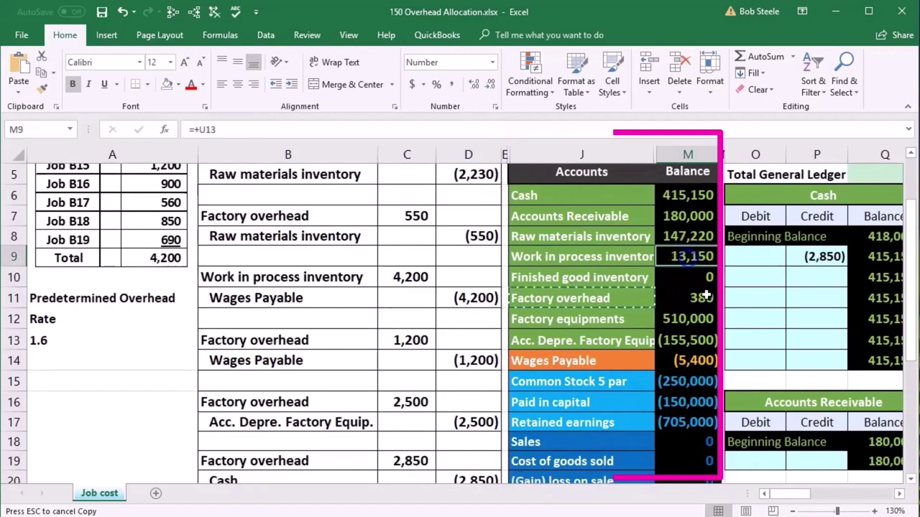
left_click(899, 494)
left_click(899, 495)
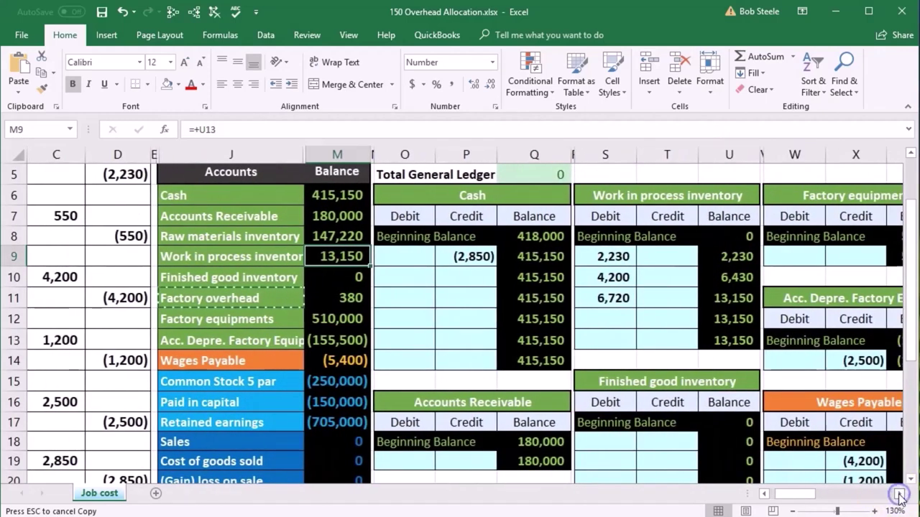
left_click(899, 494)
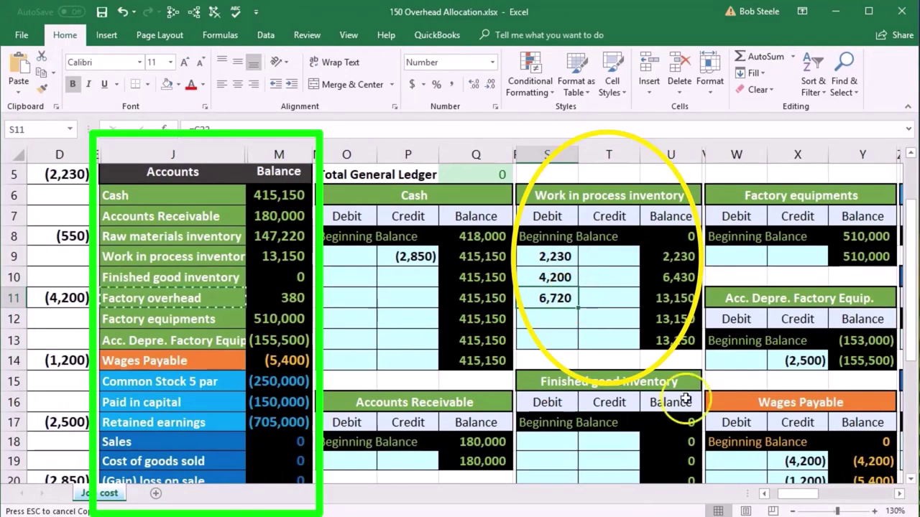
Trace the precedents and dependents of Total Open Jobs cell AU16 across the five job cost sheets
left_click_drag(794, 496, 872, 496)
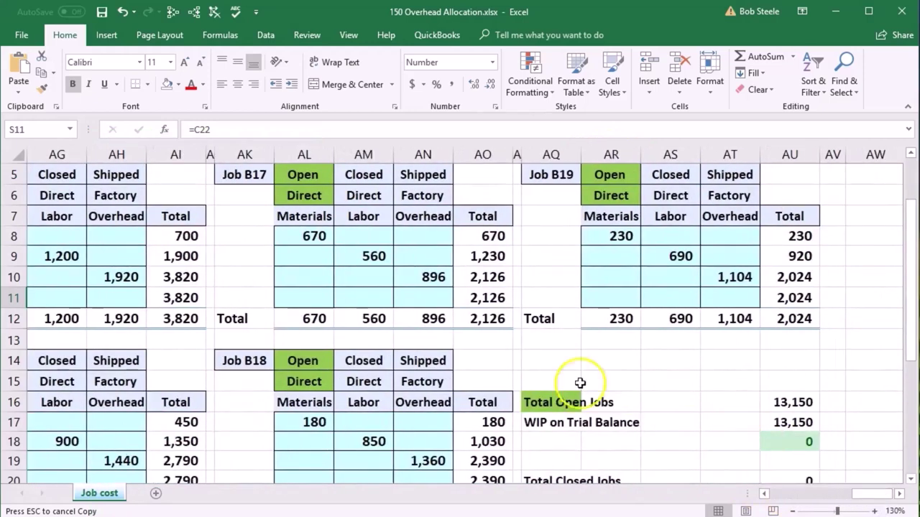
left_click(765, 495)
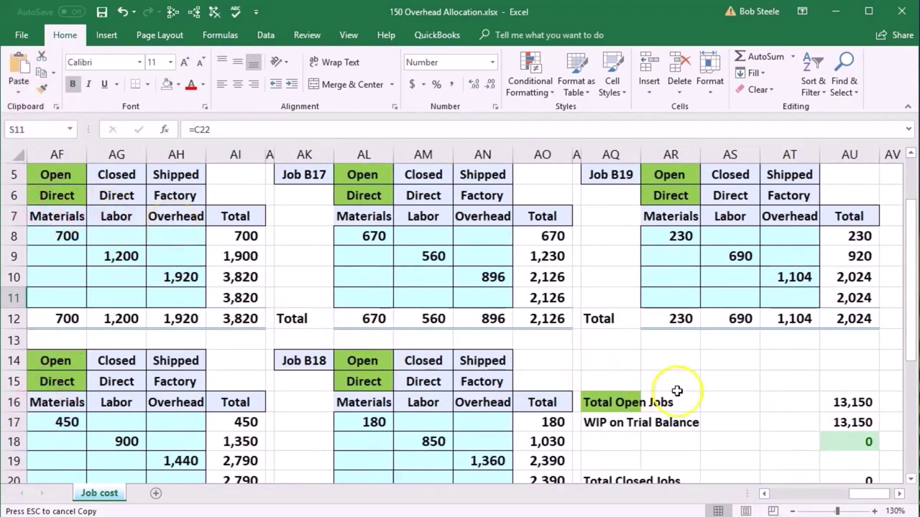
left_click(847, 402)
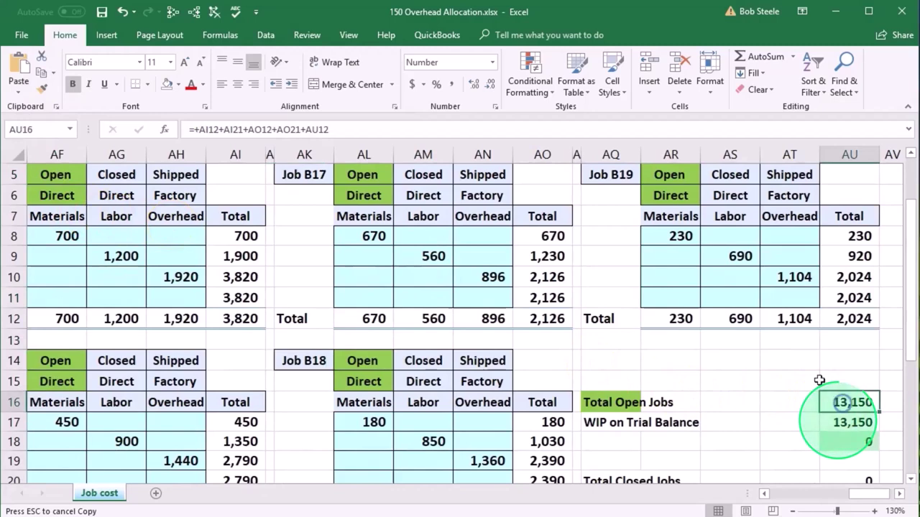
left_click(191, 16)
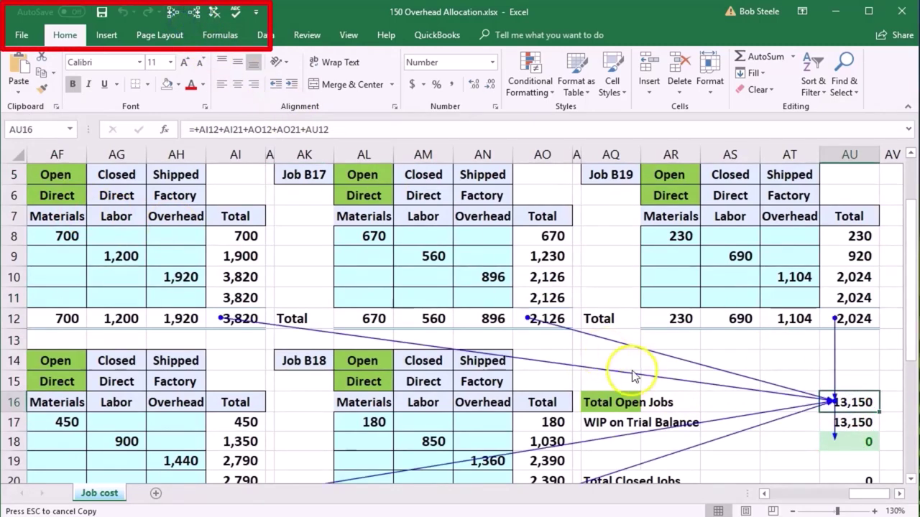
scroll(570, 410, "down", 1)
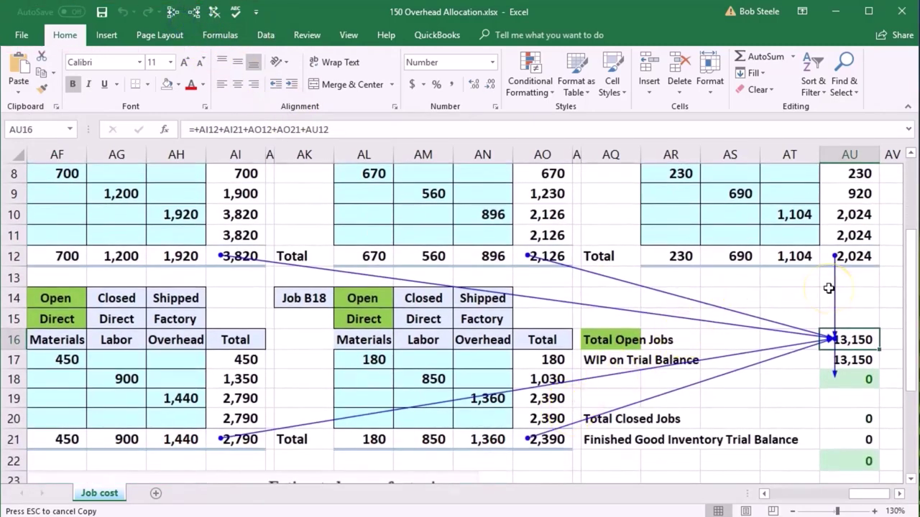
scroll(825, 291, "up", 1)
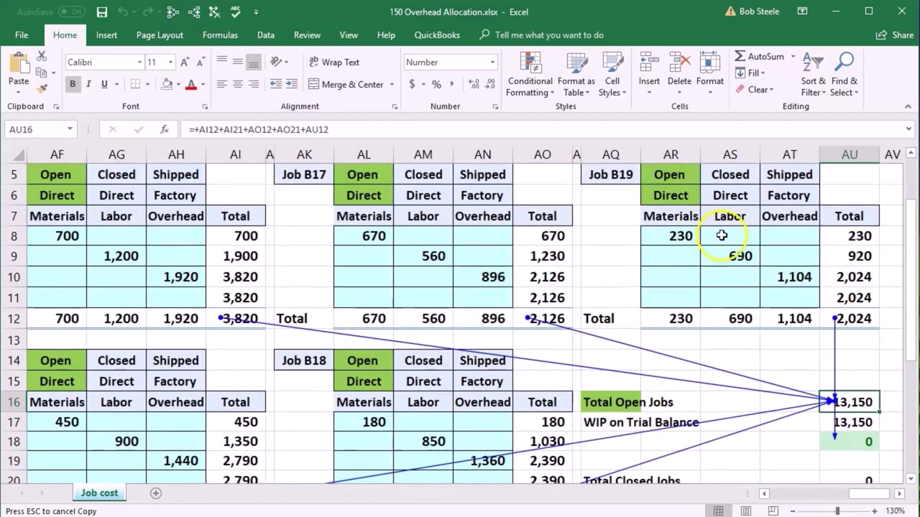
left_click(793, 259)
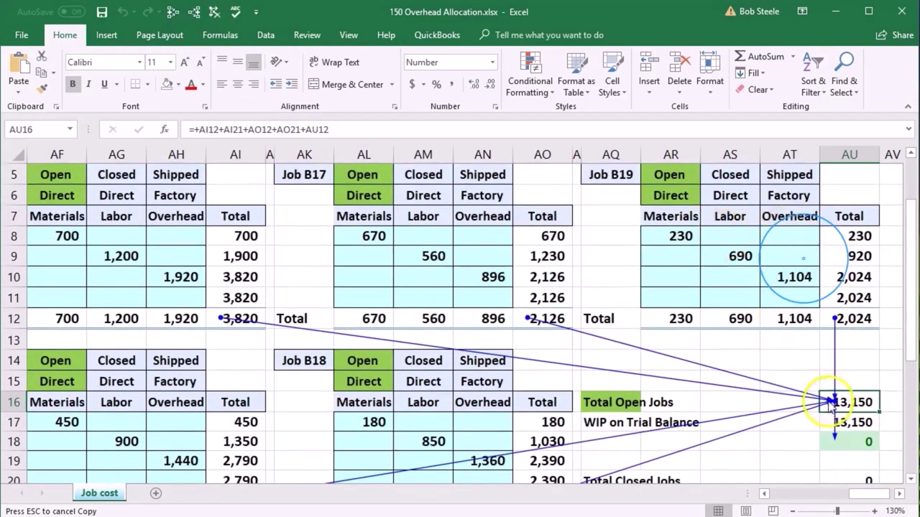
Trace the precedents of WIP on Trial Balance cell AU17 back to Work in process balance M9
left_click(848, 421)
left_click(173, 12)
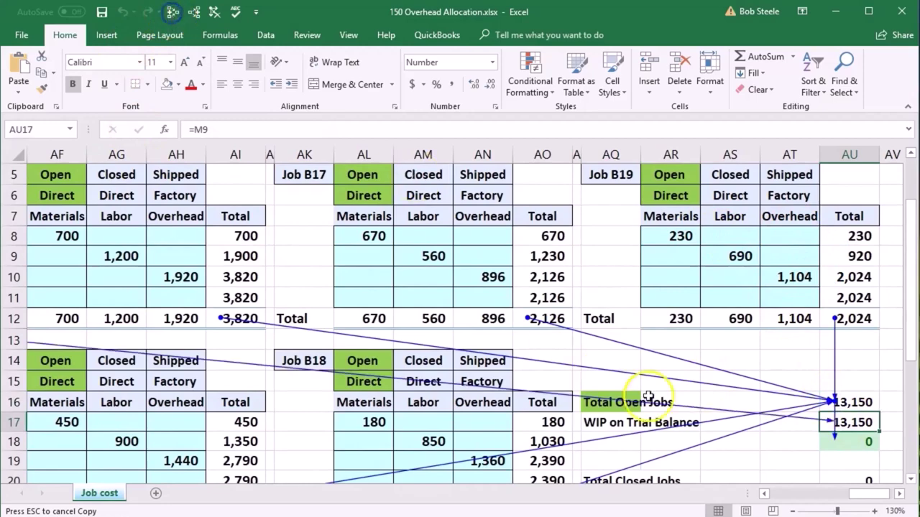
left_click_drag(868, 501, 798, 506)
left_click(185, 253)
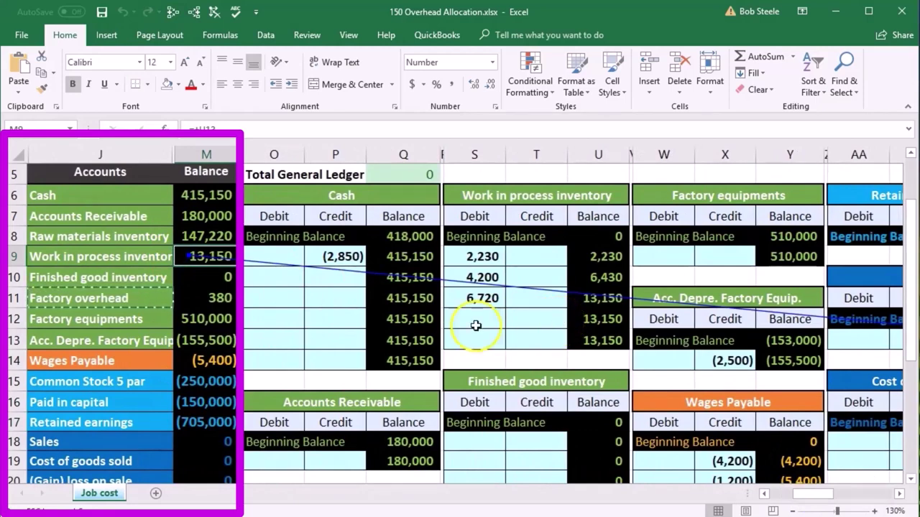
left_click(213, 222)
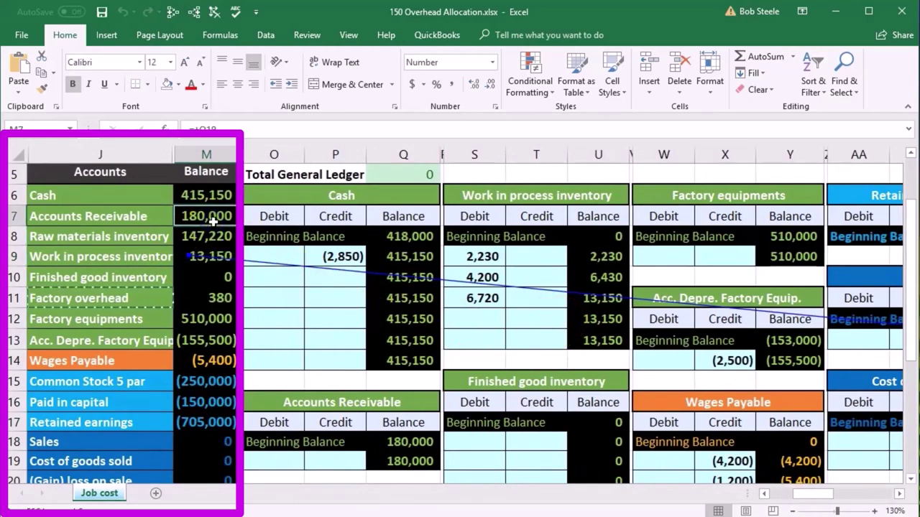